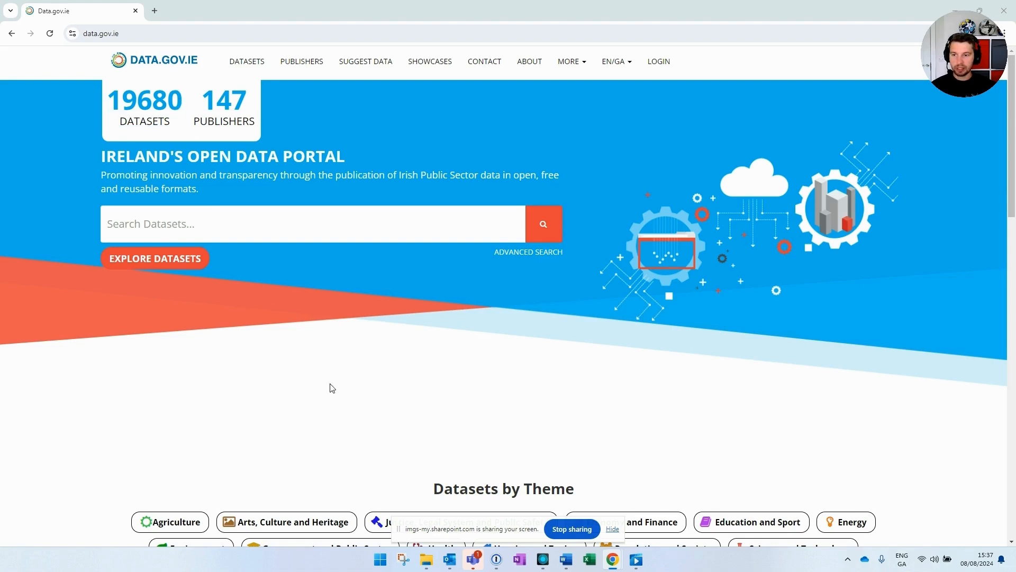
Step: Search data.gov.ie for 'planning' and open the National Planning Applications ESRI REST resource
click(612, 529)
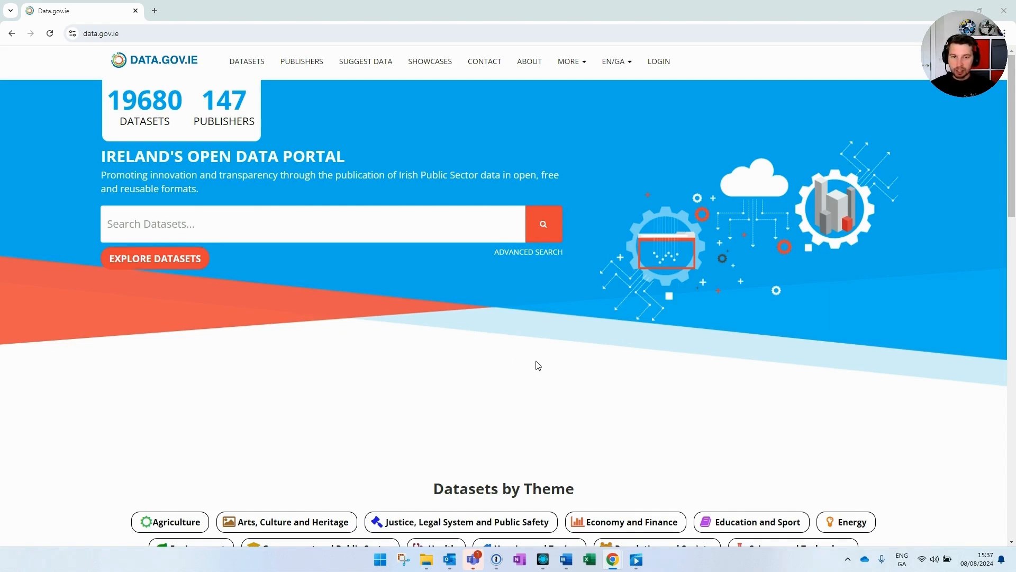
scroll(585, 346, down, 1)
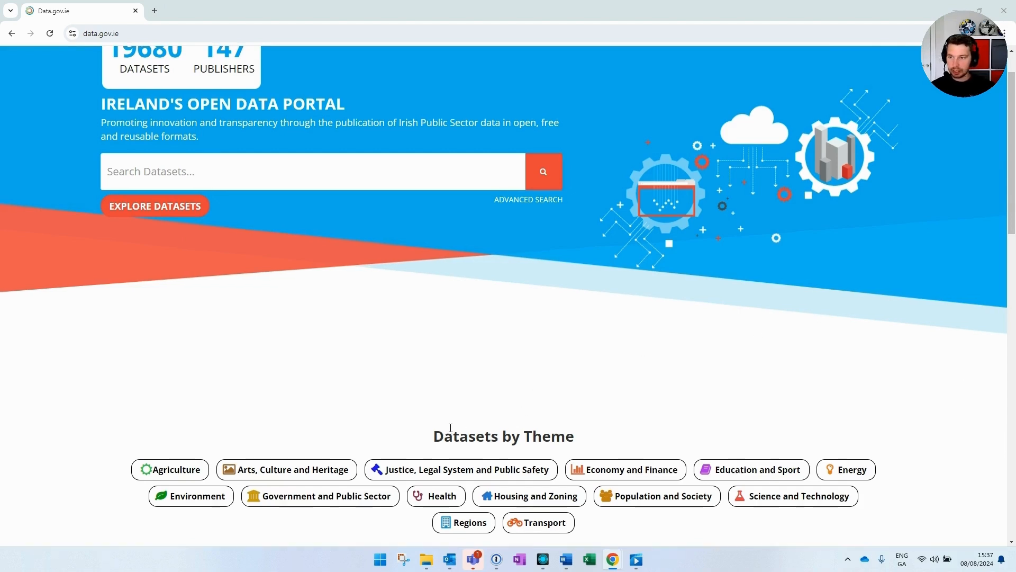
scroll(451, 427, up, 1)
click(225, 223)
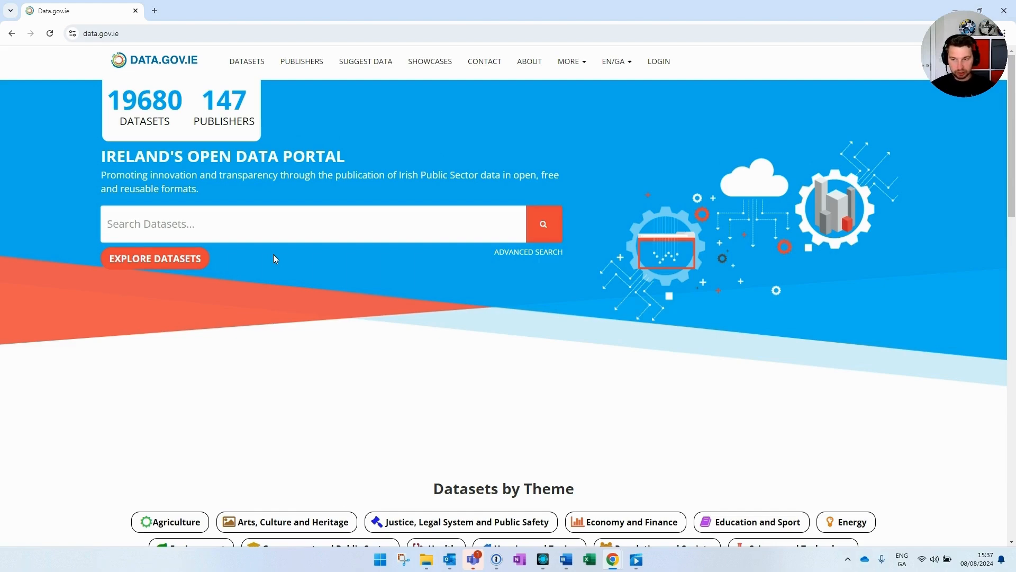
text(planning)
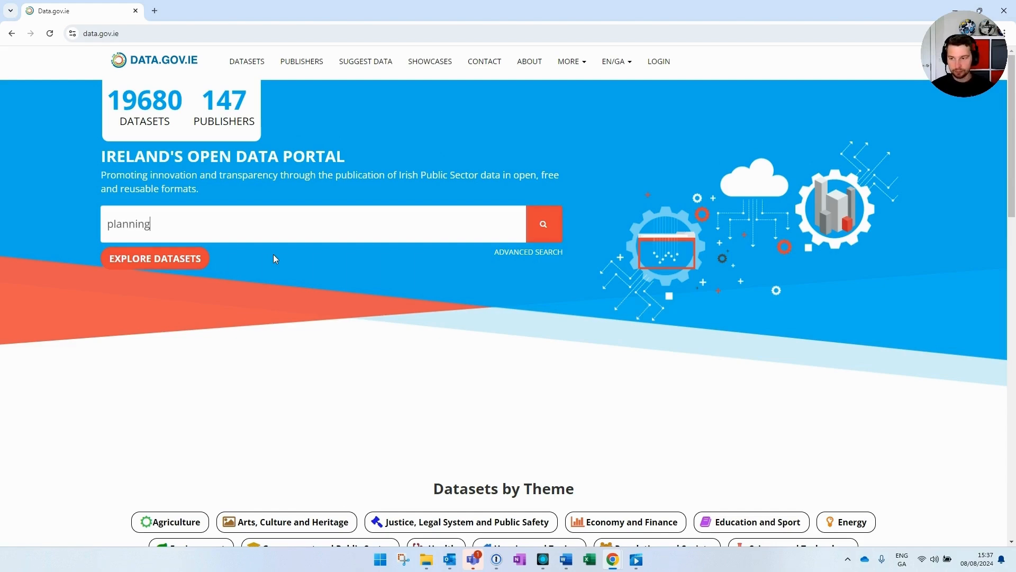
key(Return)
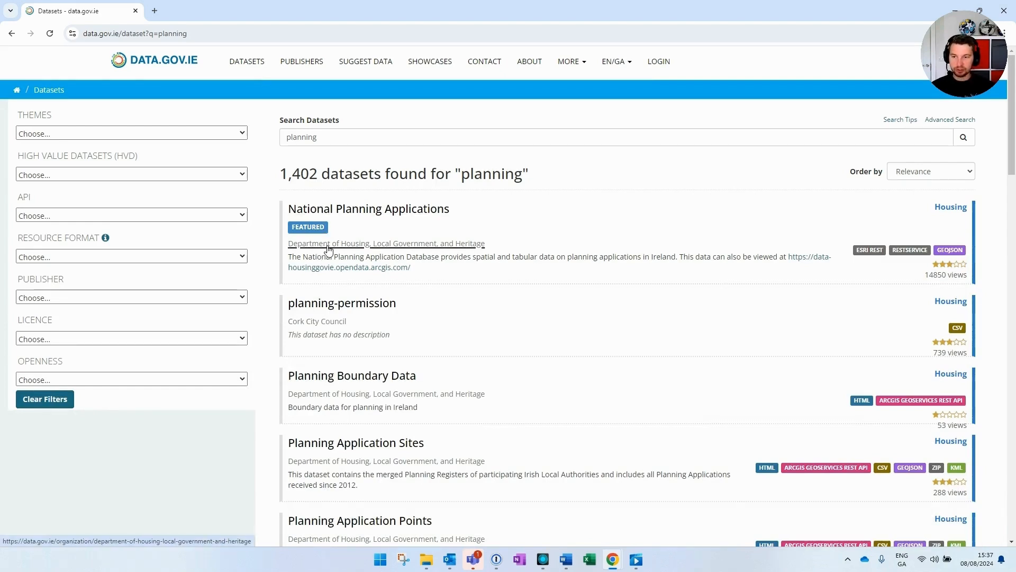
click(371, 211)
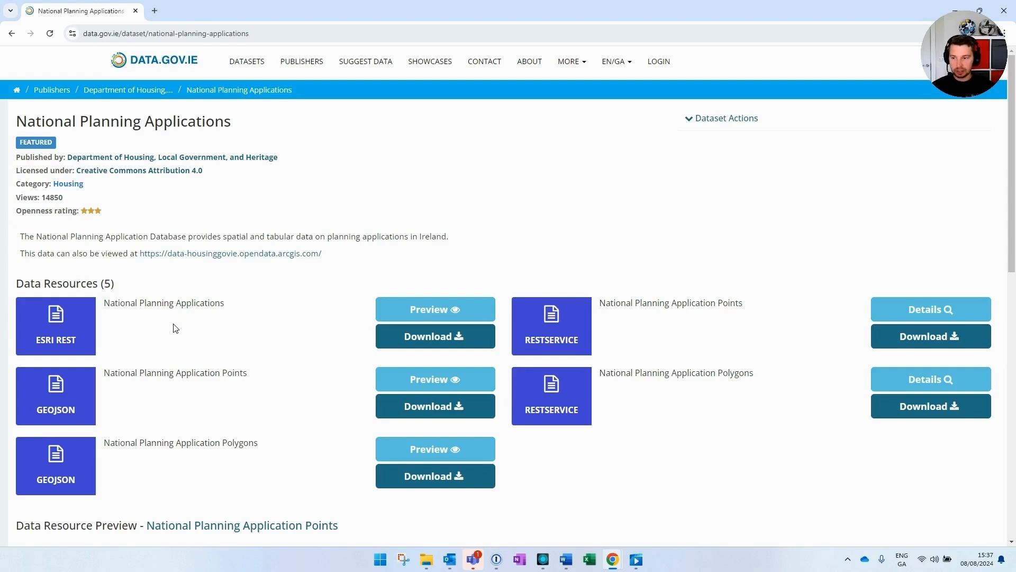
click(402, 312)
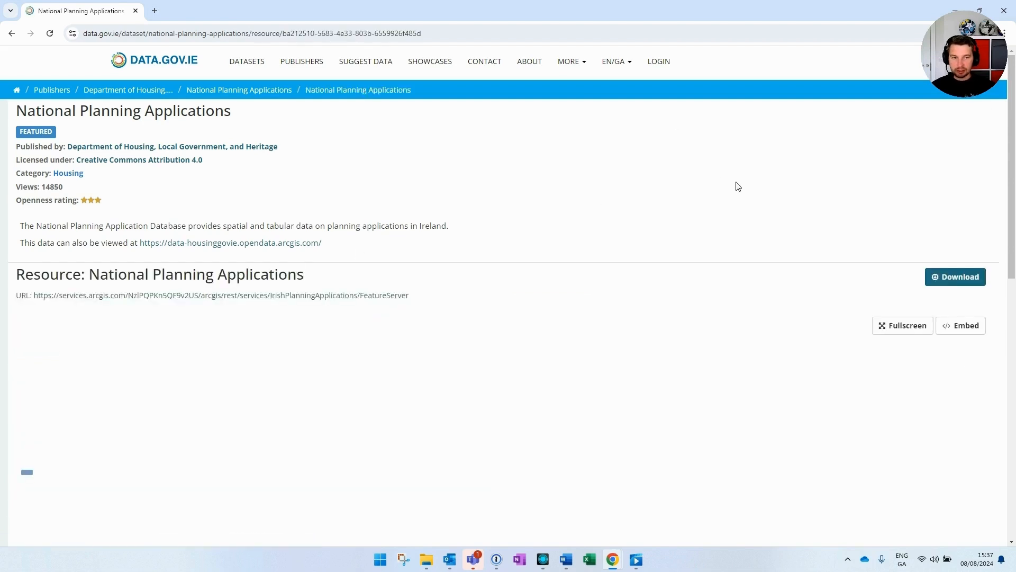
Step: Copy the FeatureServer service link address and bring FME Workbench to the front
drag(1013, 121, 1014, 97)
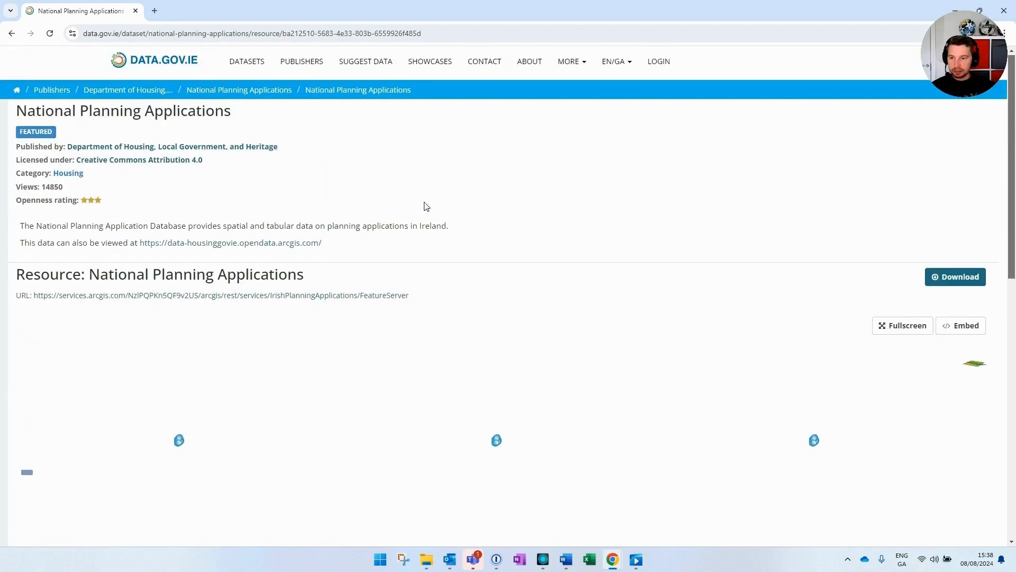
right_click(286, 297)
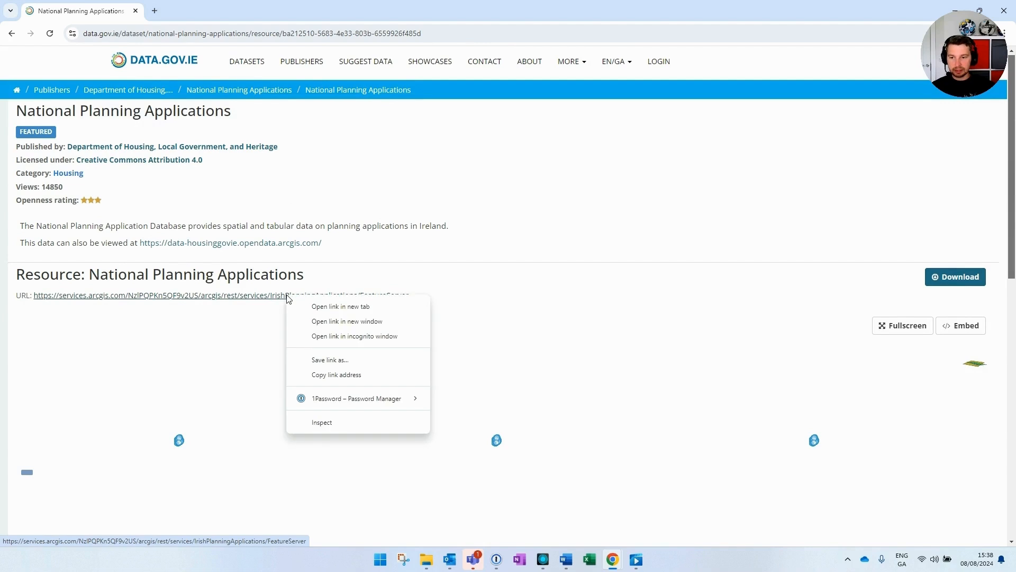
click(333, 375)
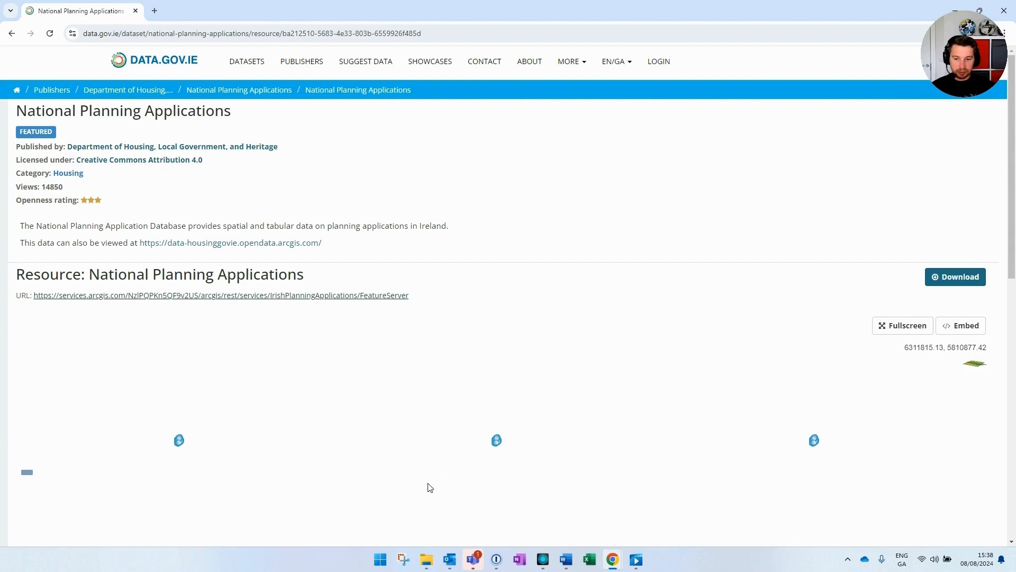
mouse_move(543, 564)
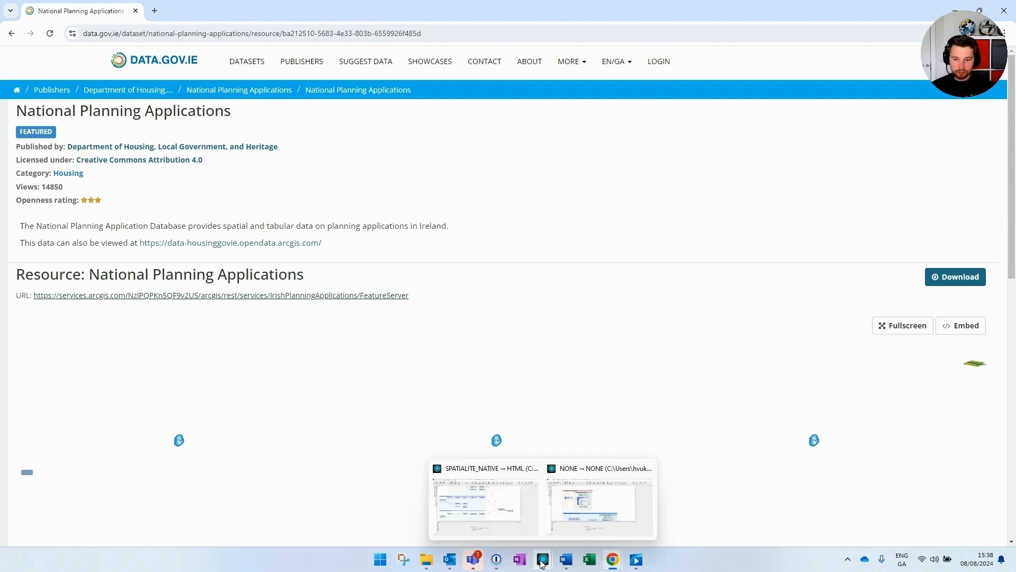
click(588, 504)
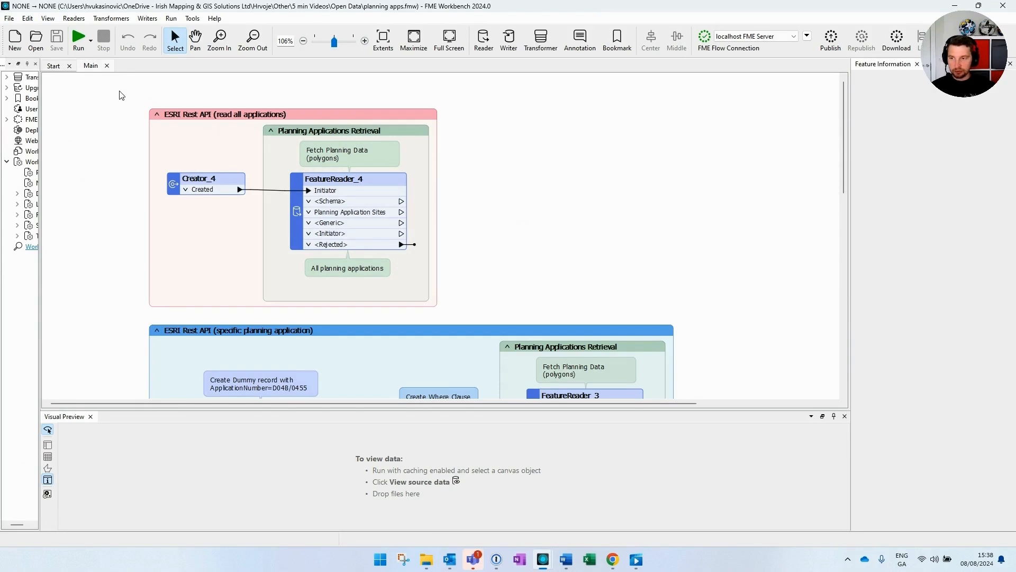
Step: Open FeatureReader_4's parameters and paste the FeatureServer URL into Dataset
drag(118, 90, 473, 313)
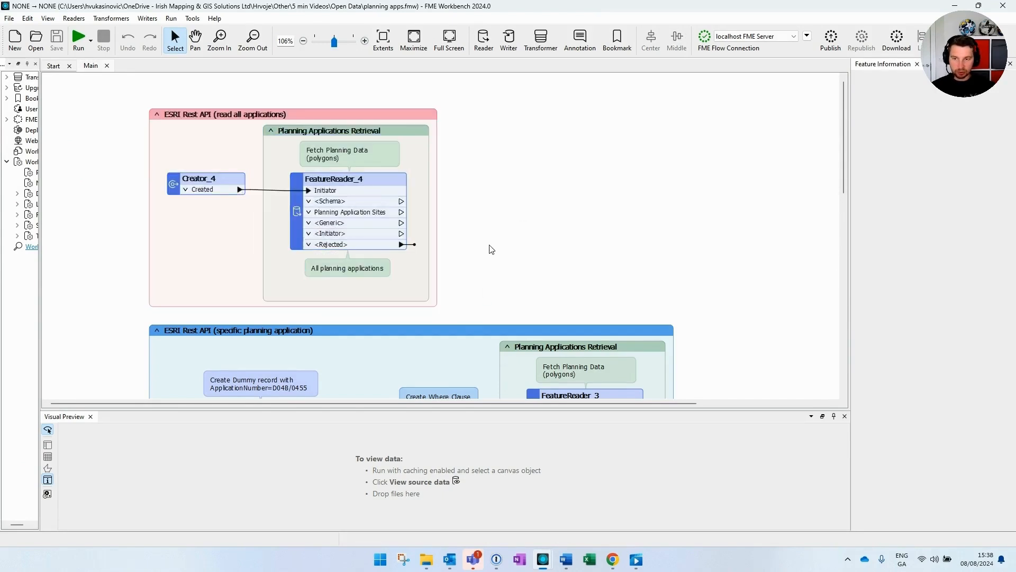
click(360, 180)
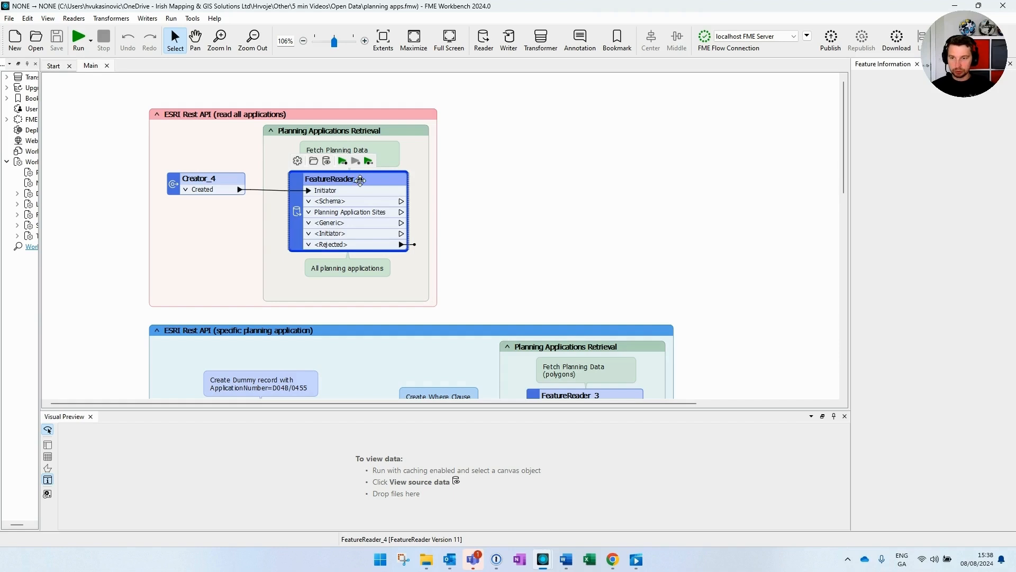
double_click(360, 180)
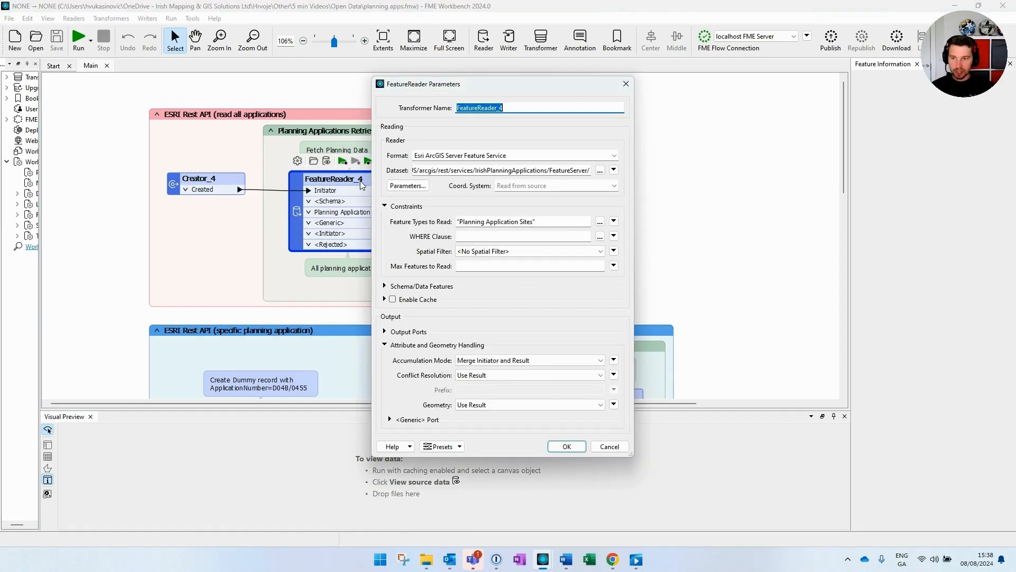
drag(459, 83, 429, 91)
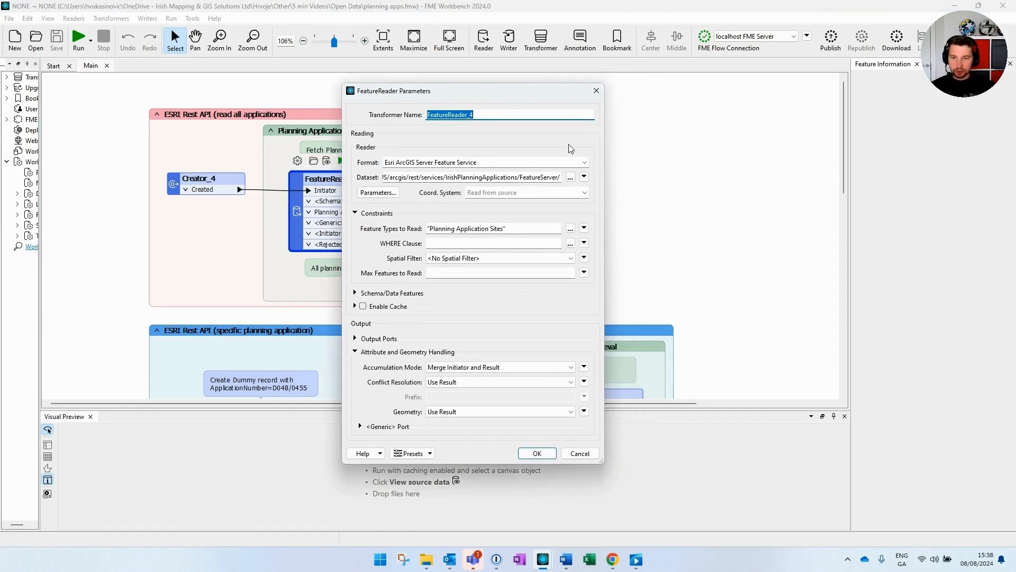
drag(604, 173, 766, 185)
drag(522, 91, 597, 104)
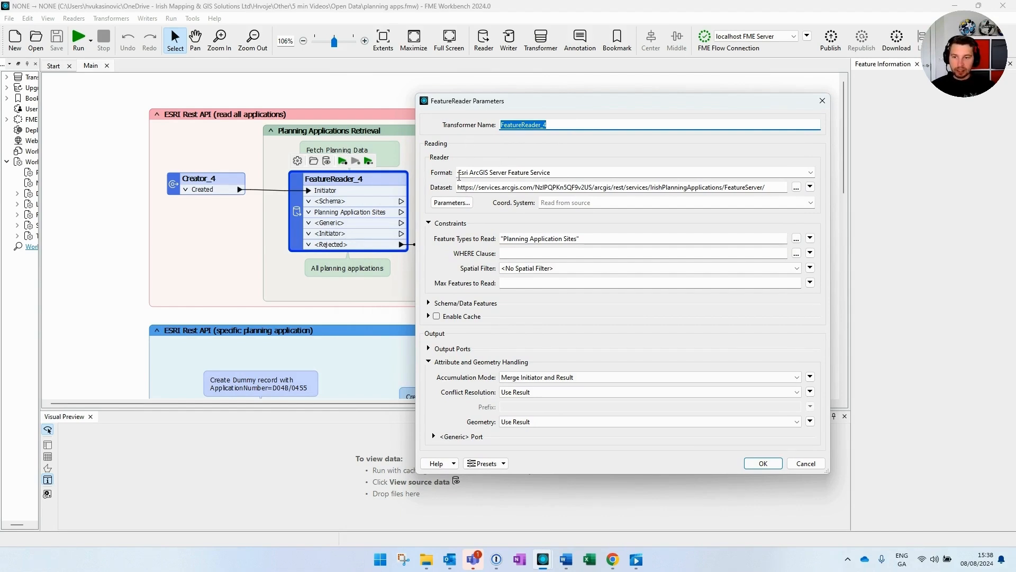
triple_click(477, 174)
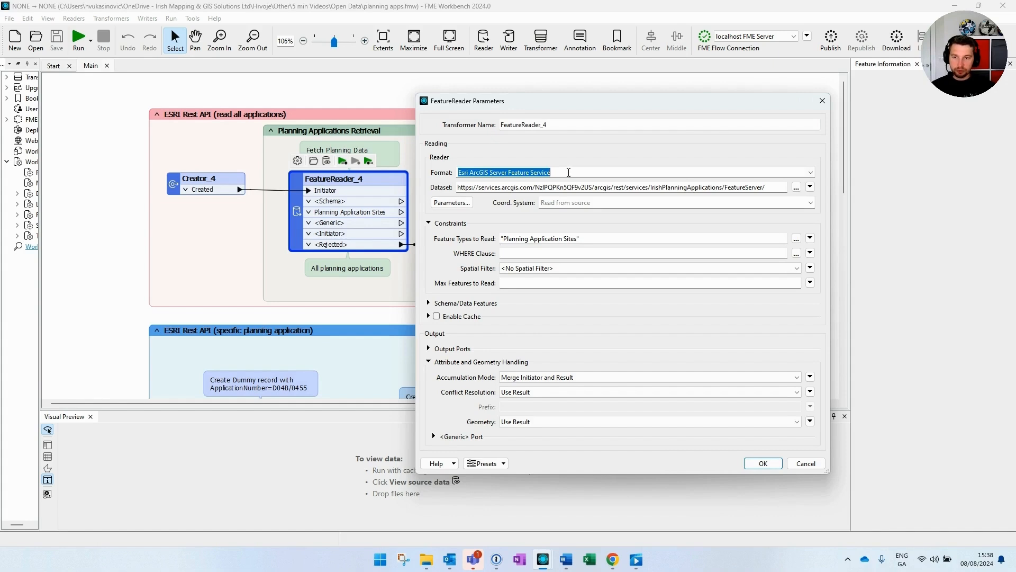
click(569, 172)
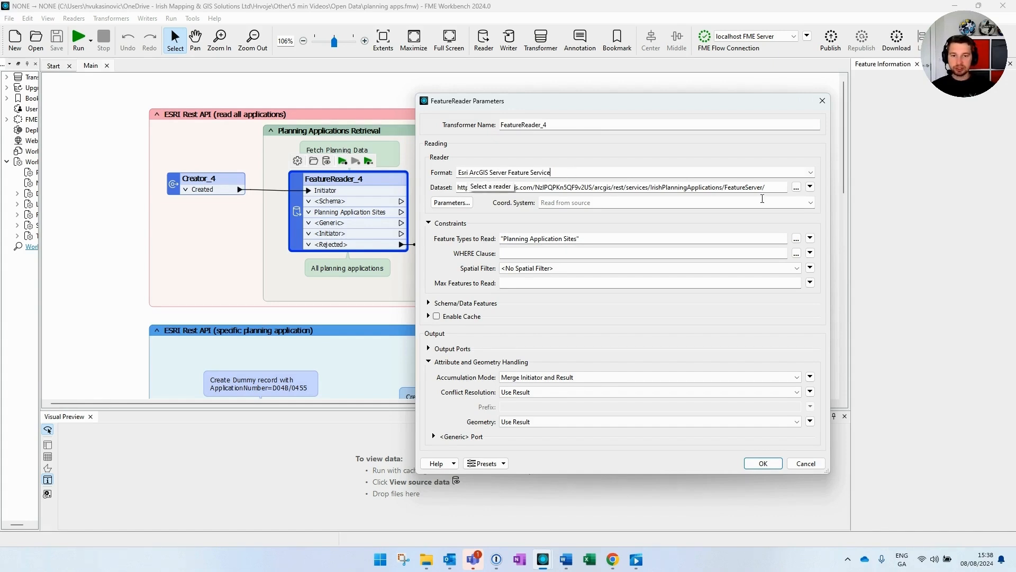
key(Tab)
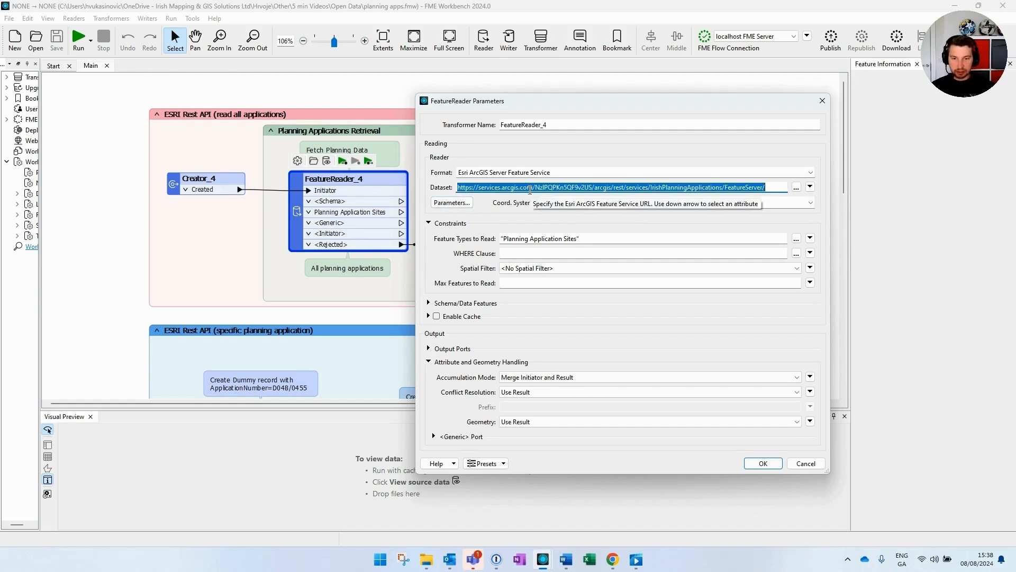
click(530, 190)
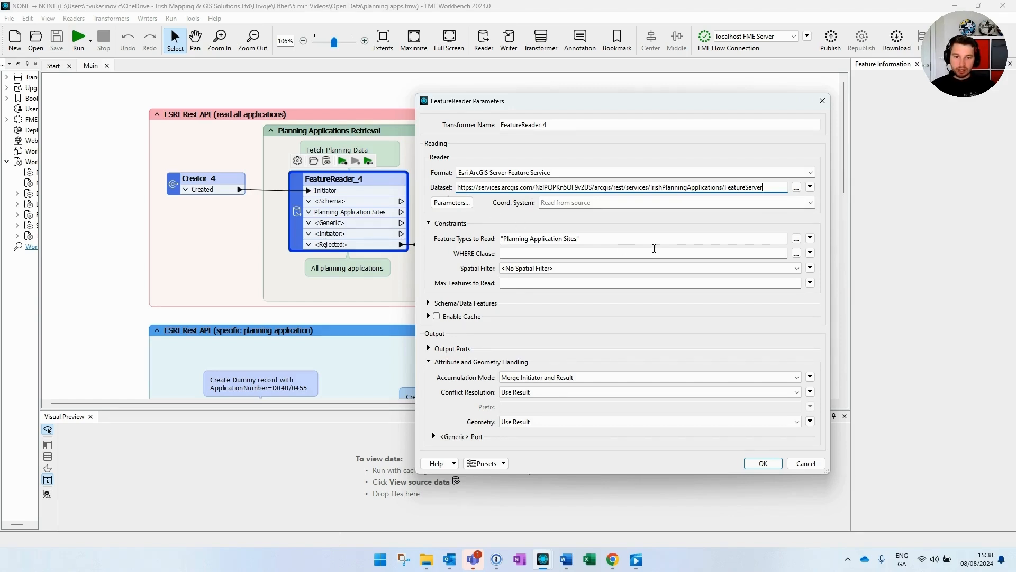
Step: Choose Planning Application Sites as the only feature type and apply
click(797, 238)
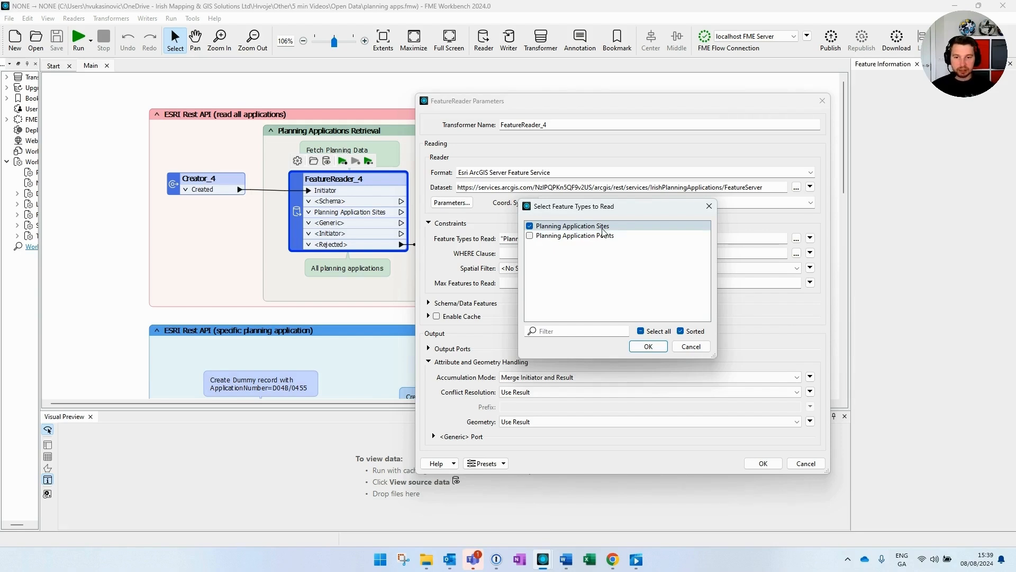
click(649, 347)
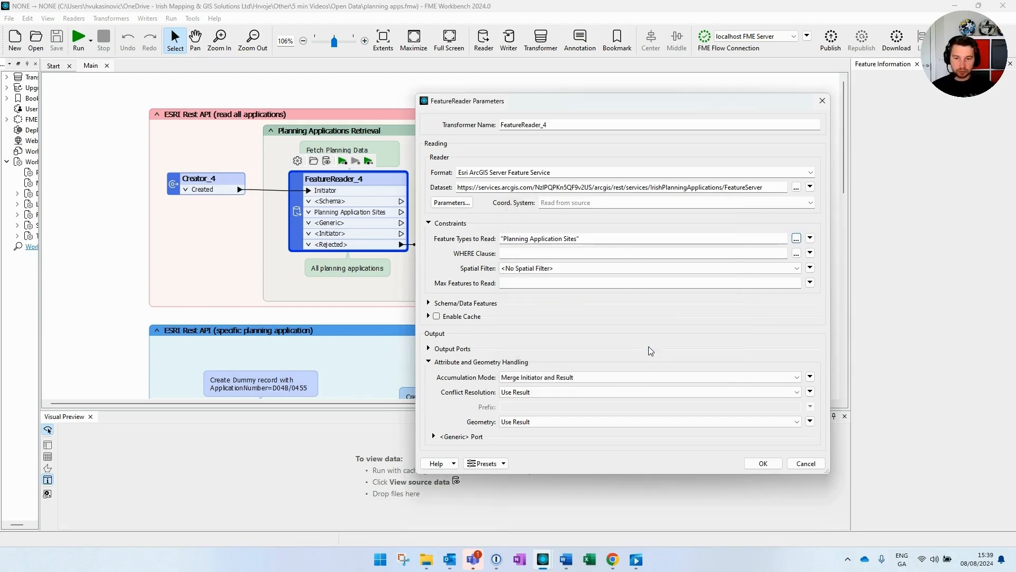
click(762, 464)
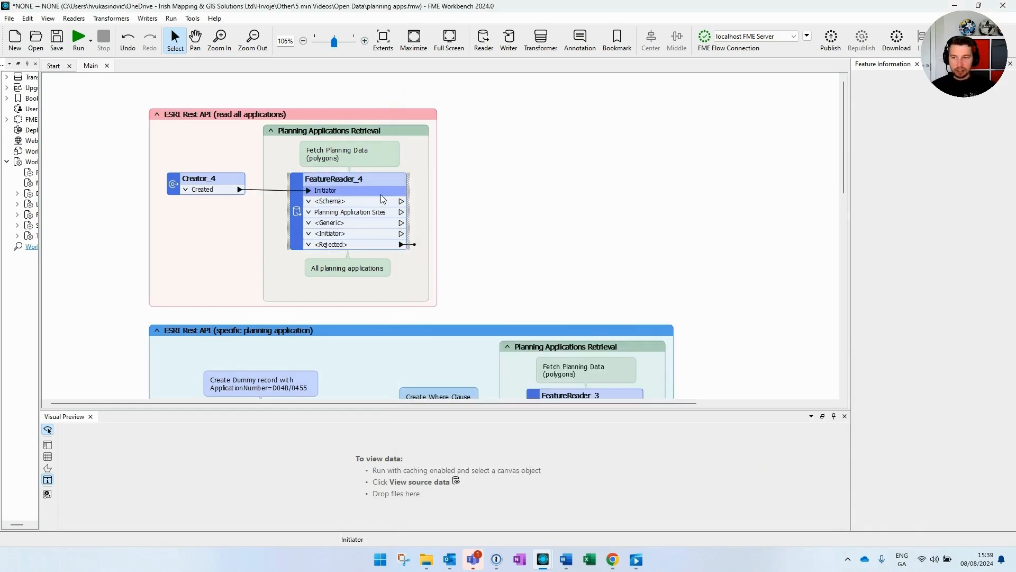
Step: Run up to the all-applications FeatureReader, then stop it after about 8000 features
click(376, 178)
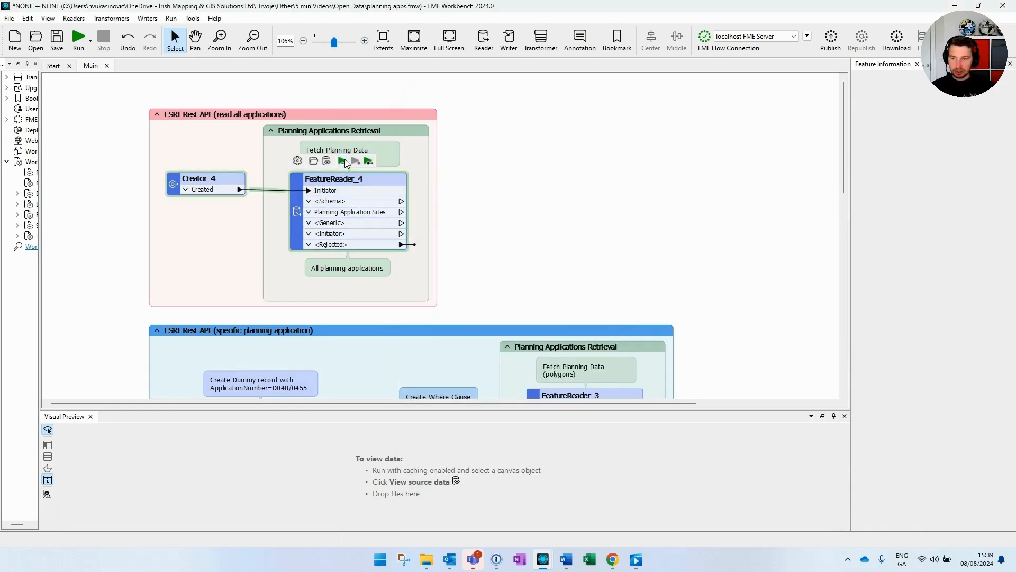
click(343, 161)
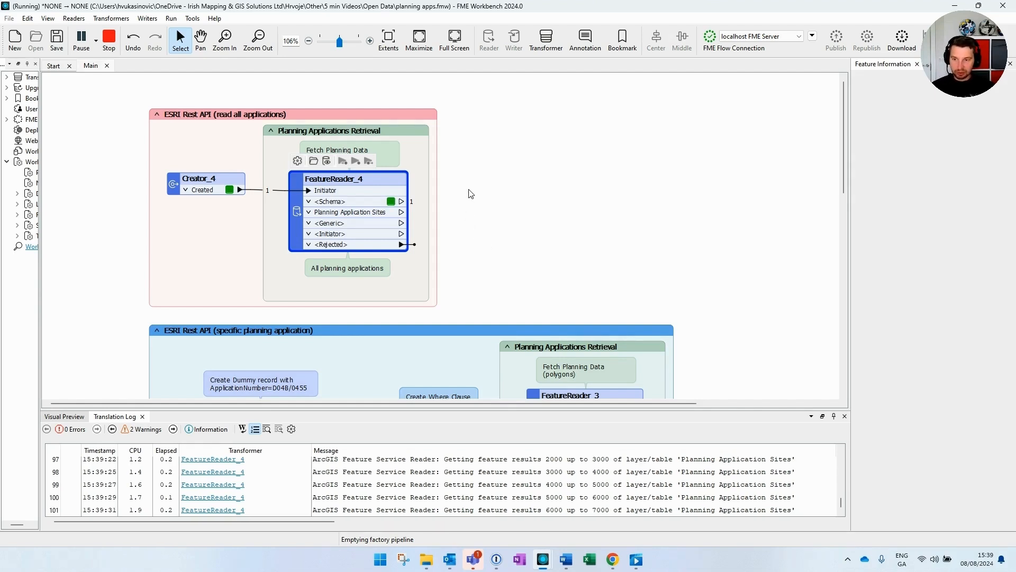
click(110, 48)
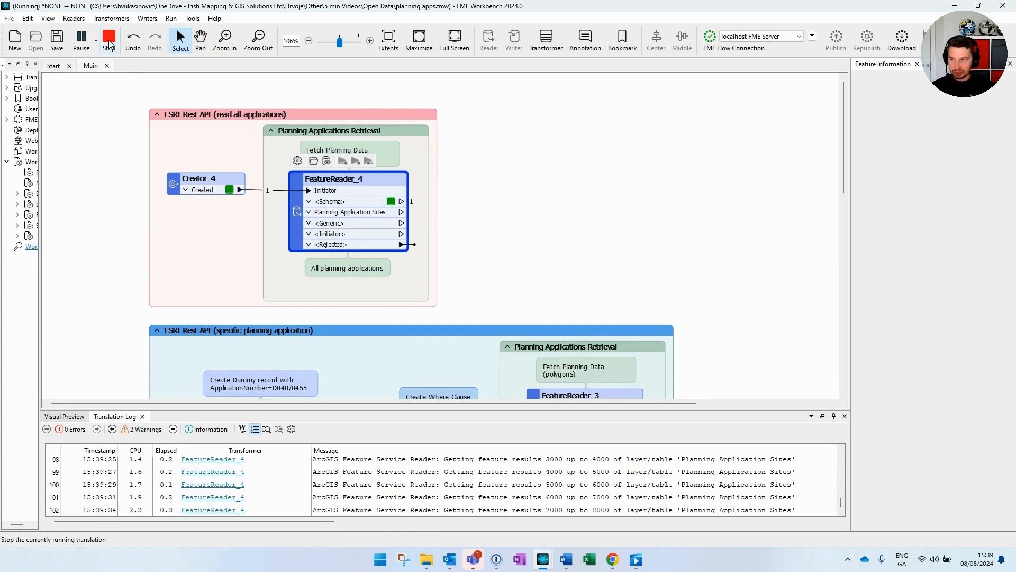
click(501, 216)
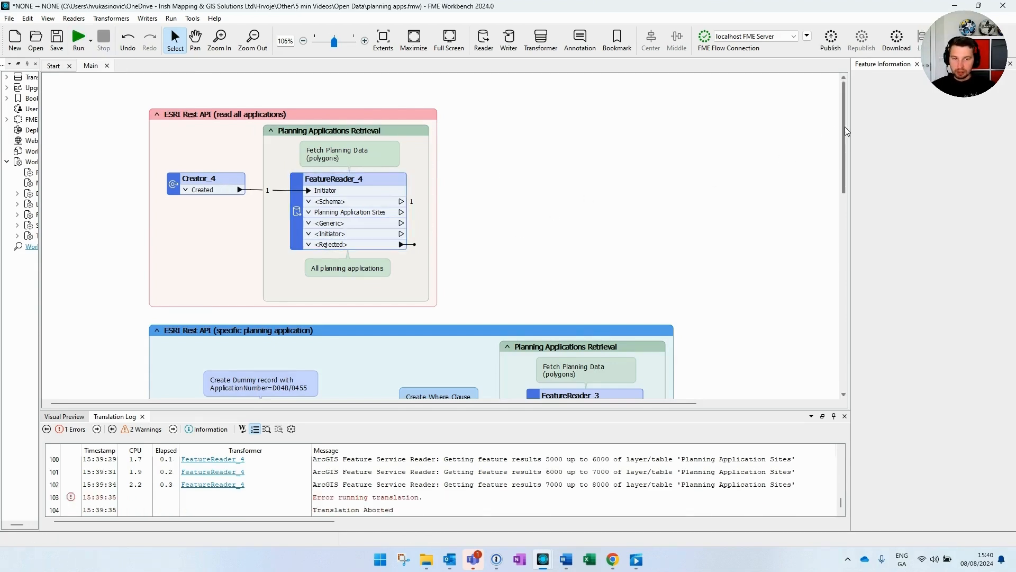
Step: Check the dummy record annotation and AttributeCreator_2's application number attribute without changes
drag(846, 131, 841, 200)
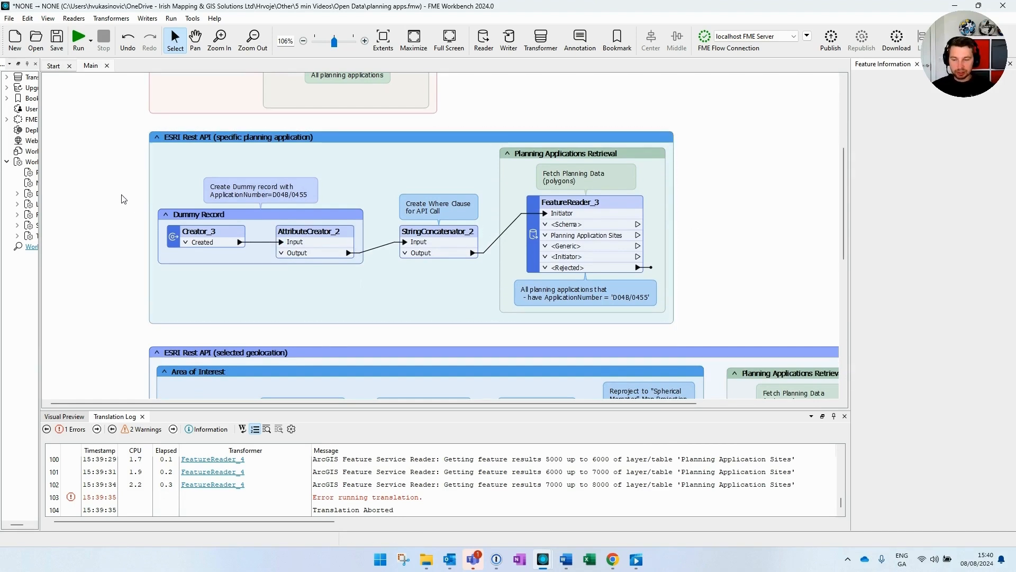
double_click(290, 195)
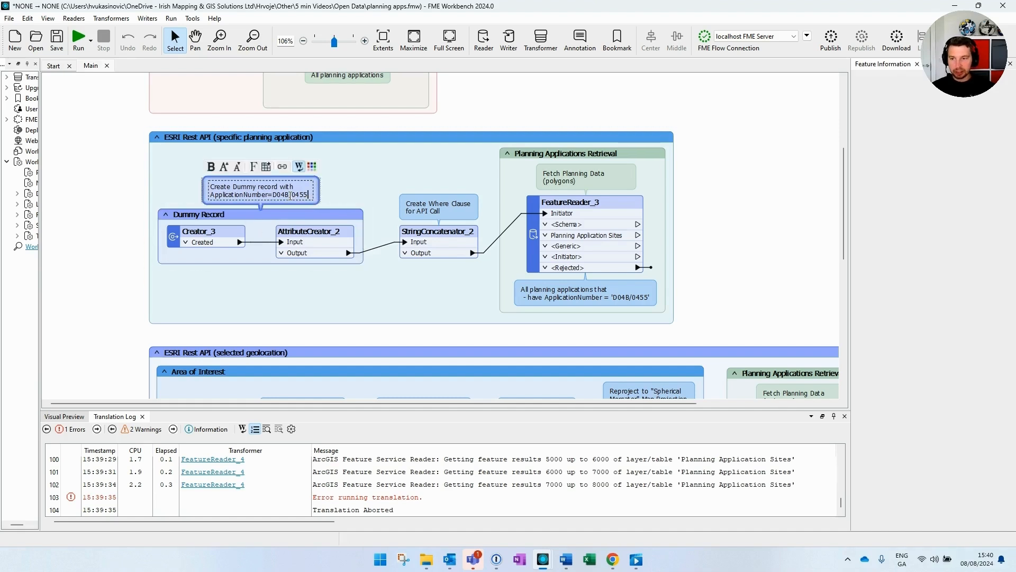
triple_click(279, 196)
click(290, 196)
click(317, 202)
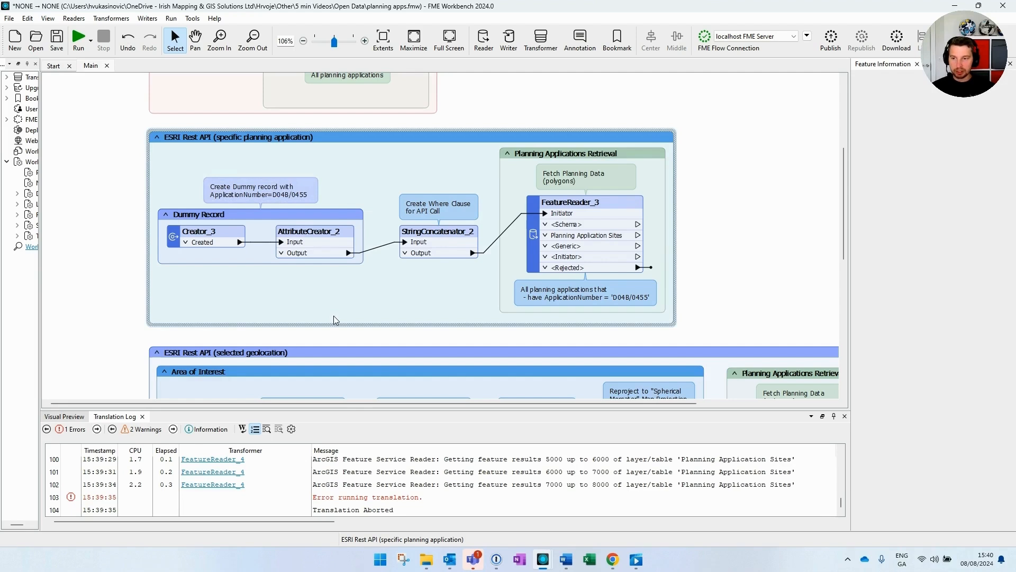
double_click(320, 238)
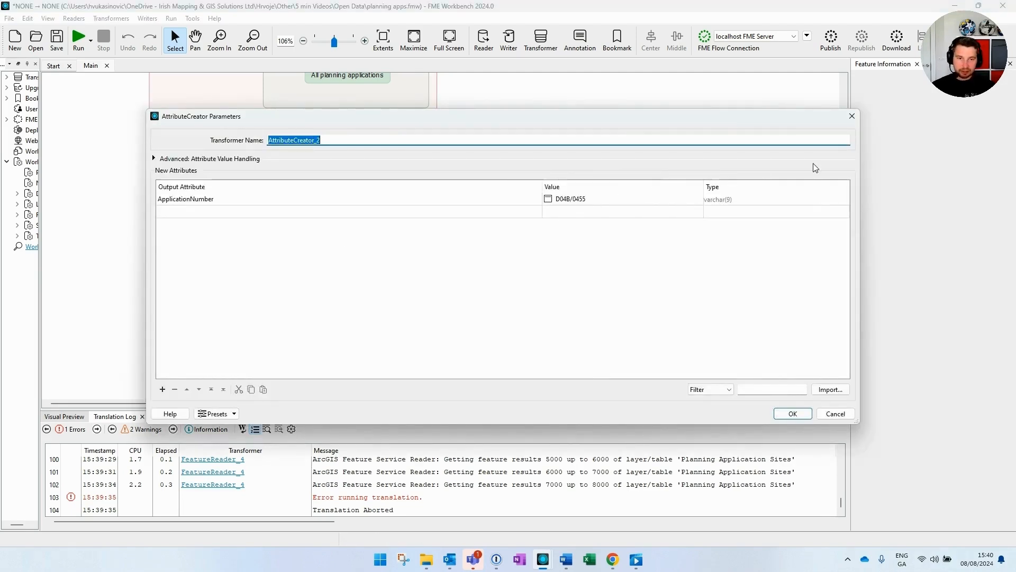
click(852, 116)
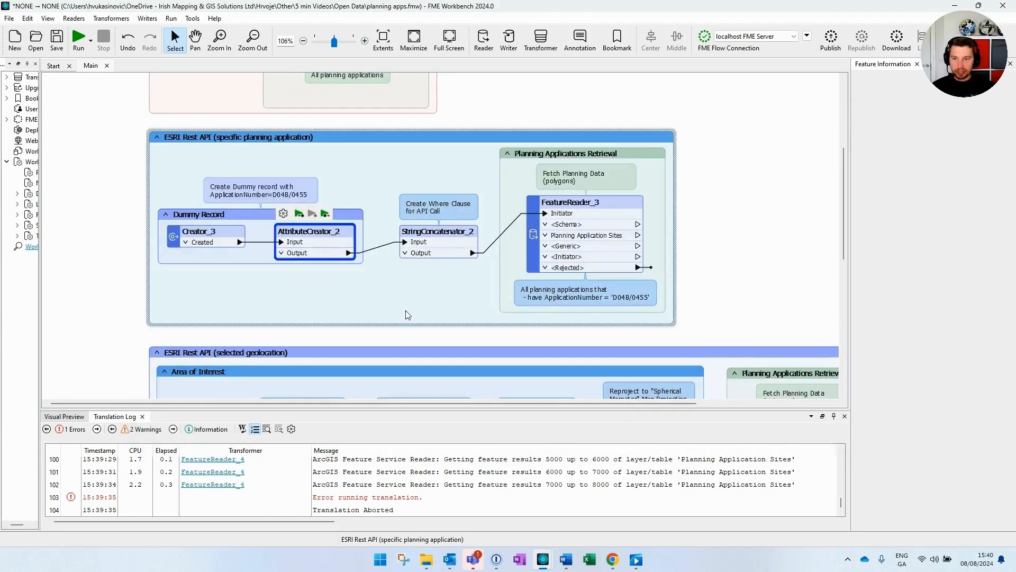
Step: Open StringConcatenator_2's Where Clause settings
click(442, 243)
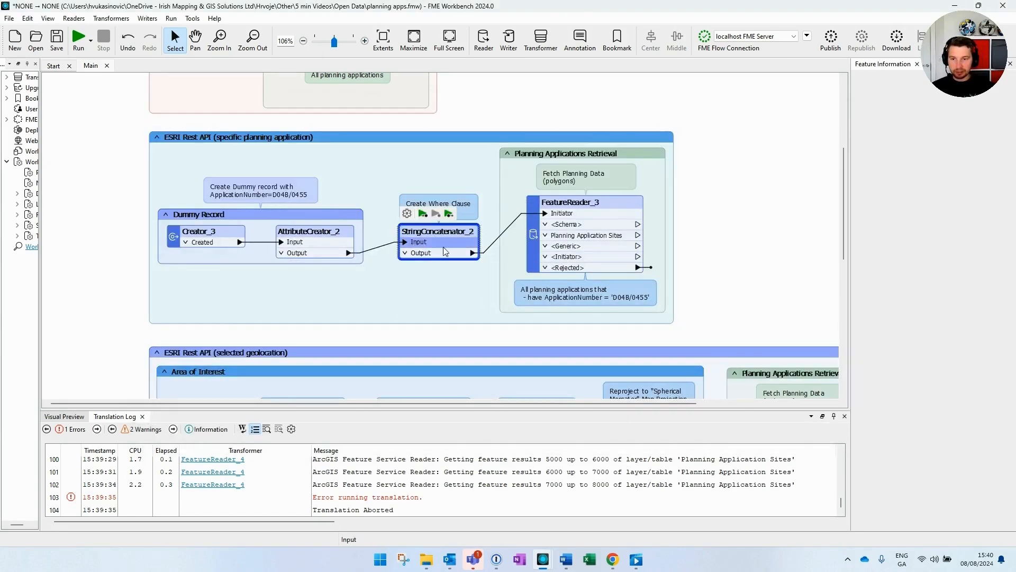
click(426, 318)
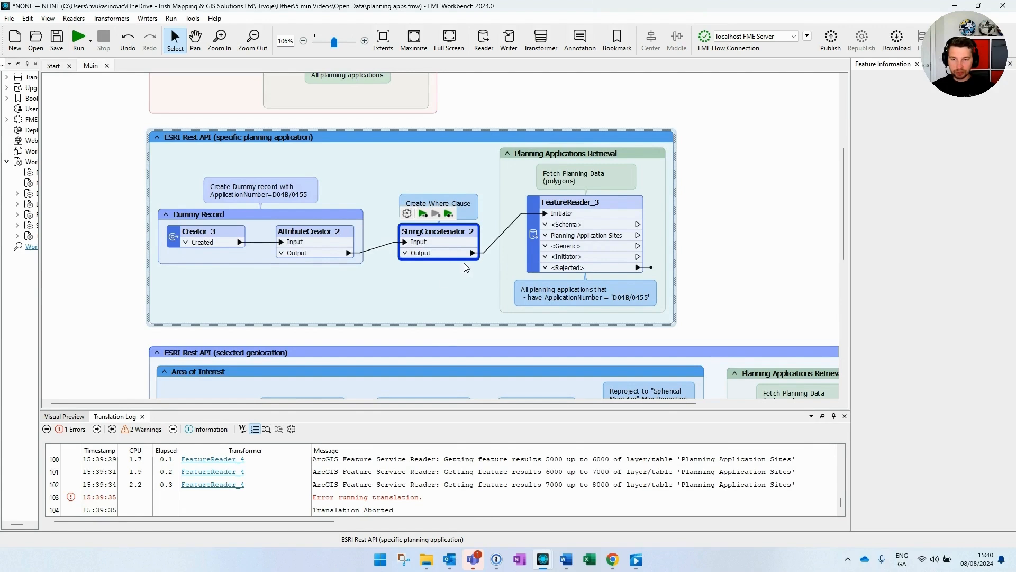
click(415, 250)
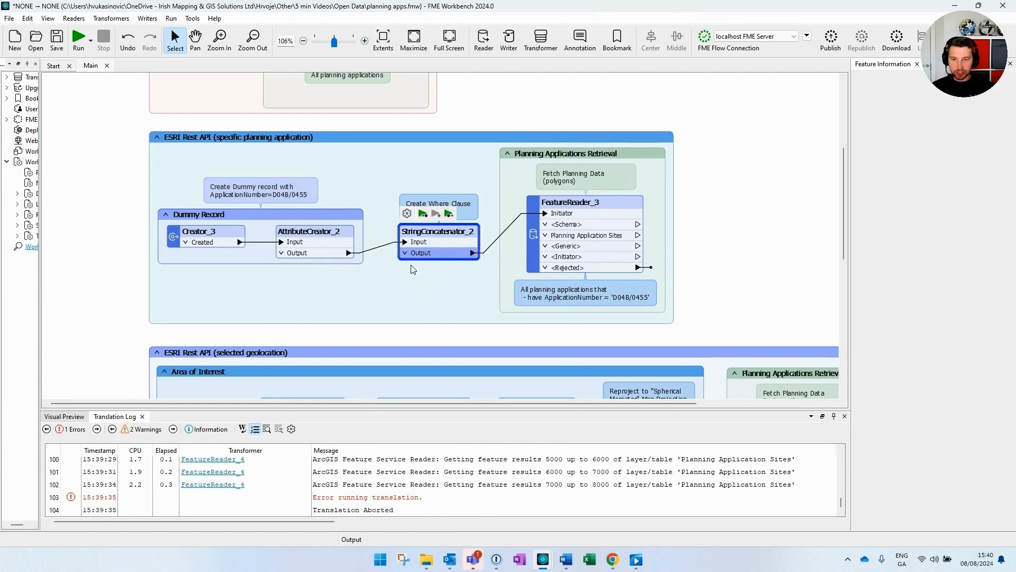
double_click(444, 237)
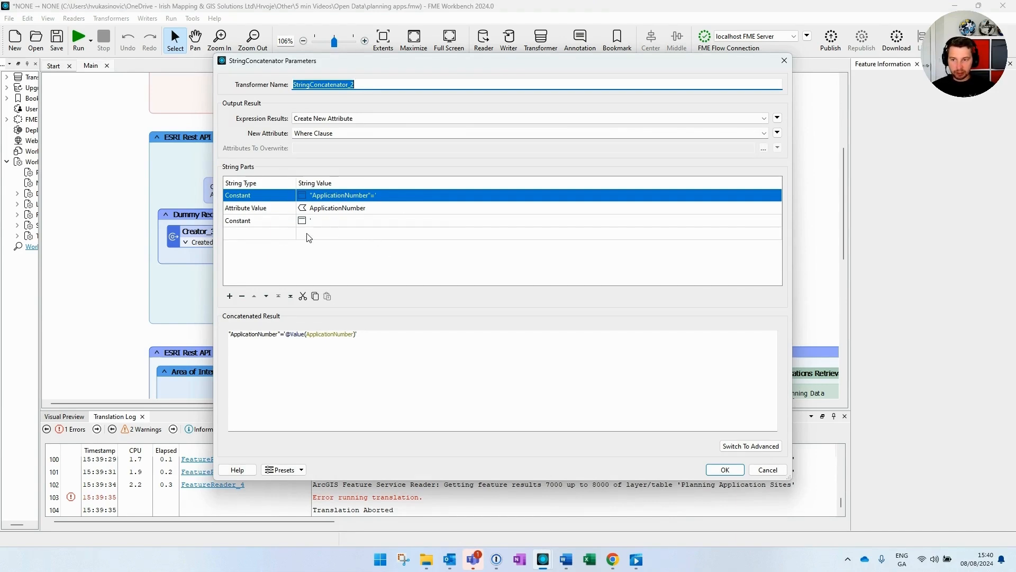
Step: Run to StringConcatenator_2 and verify its Where Clause reads "ApplicationNumber"='D04B/0455'
click(725, 469)
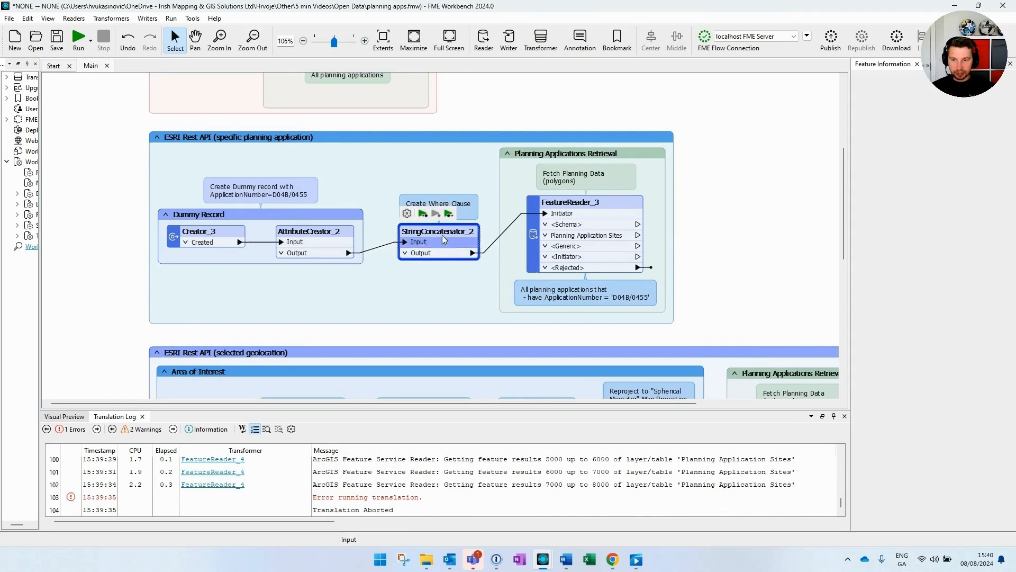
click(423, 214)
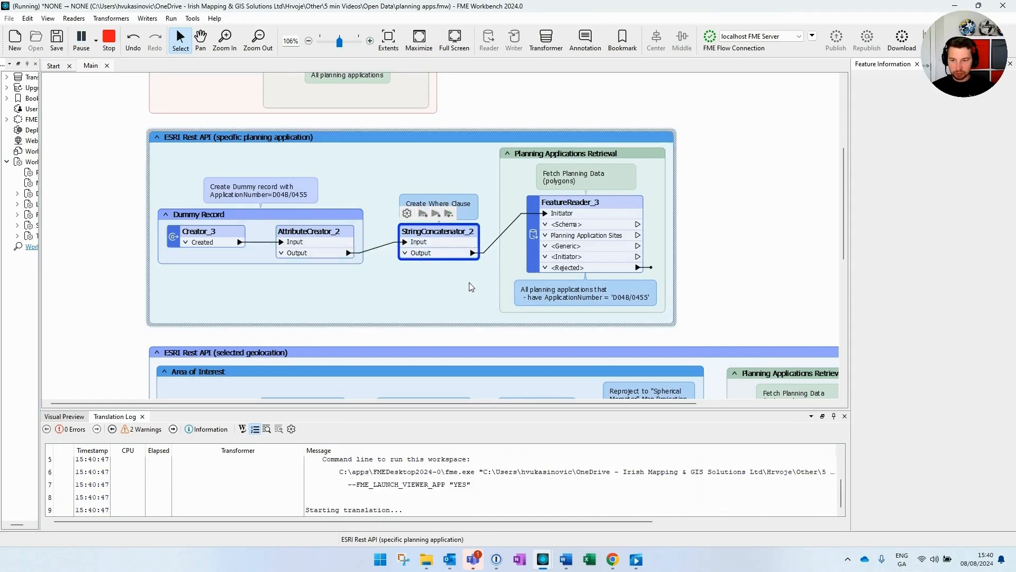
click(462, 253)
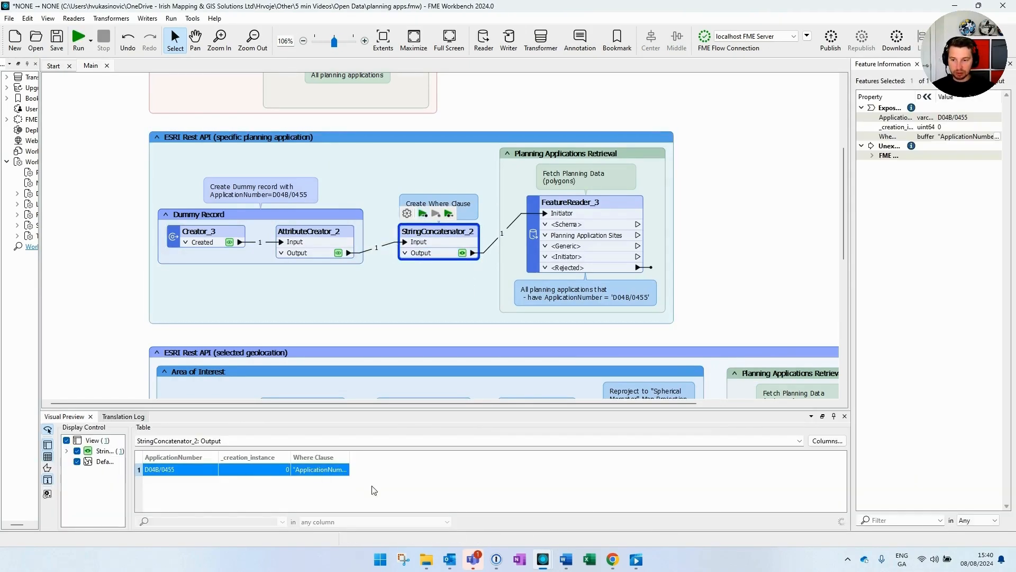
double_click(318, 469)
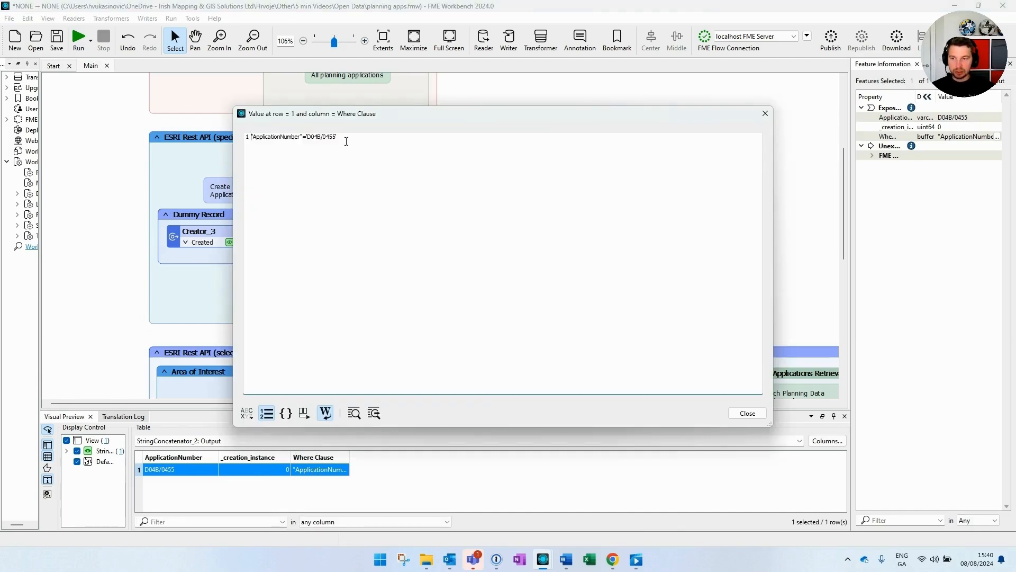
drag(348, 138, 256, 136)
click(342, 140)
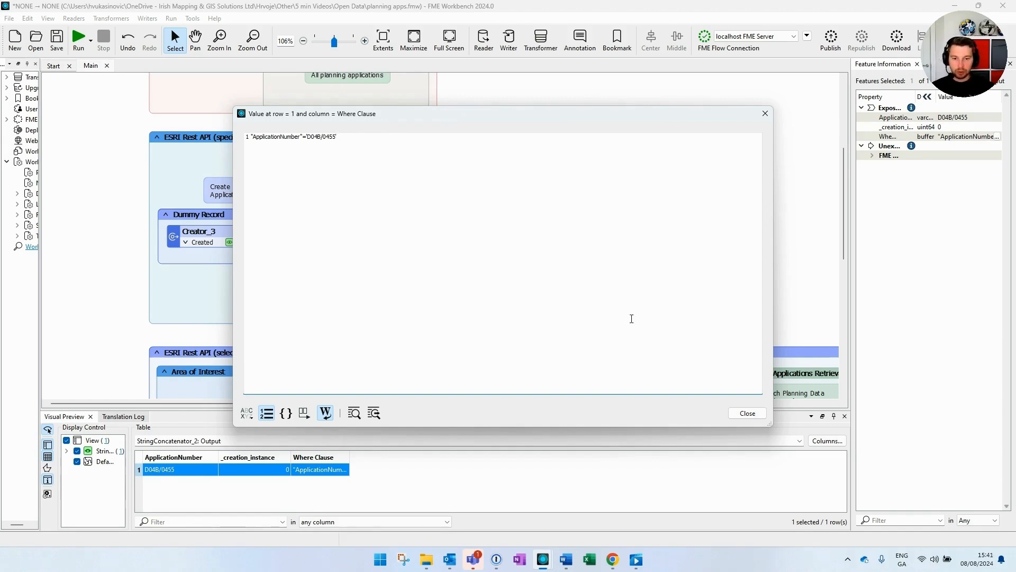
click(765, 115)
click(687, 216)
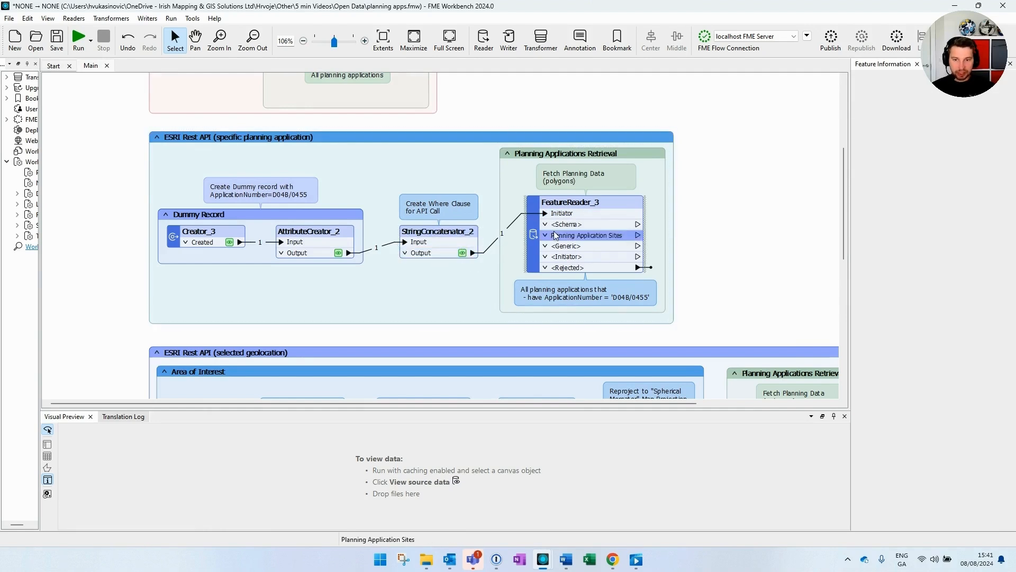
Step: Inspect FeatureReader_3's dataset URL and WHERE Clause parameter
click(576, 205)
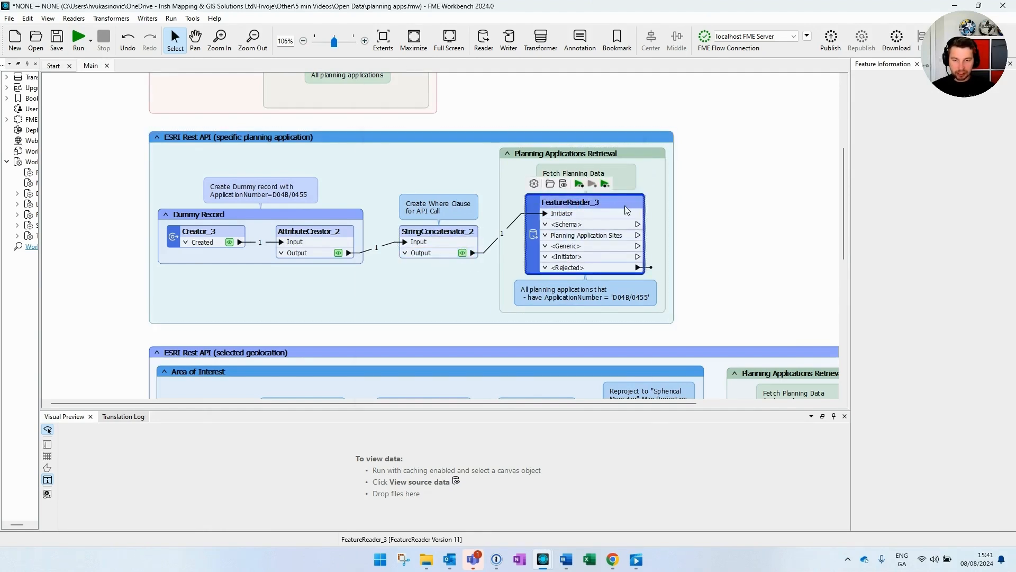
double_click(623, 205)
drag(642, 186, 821, 193)
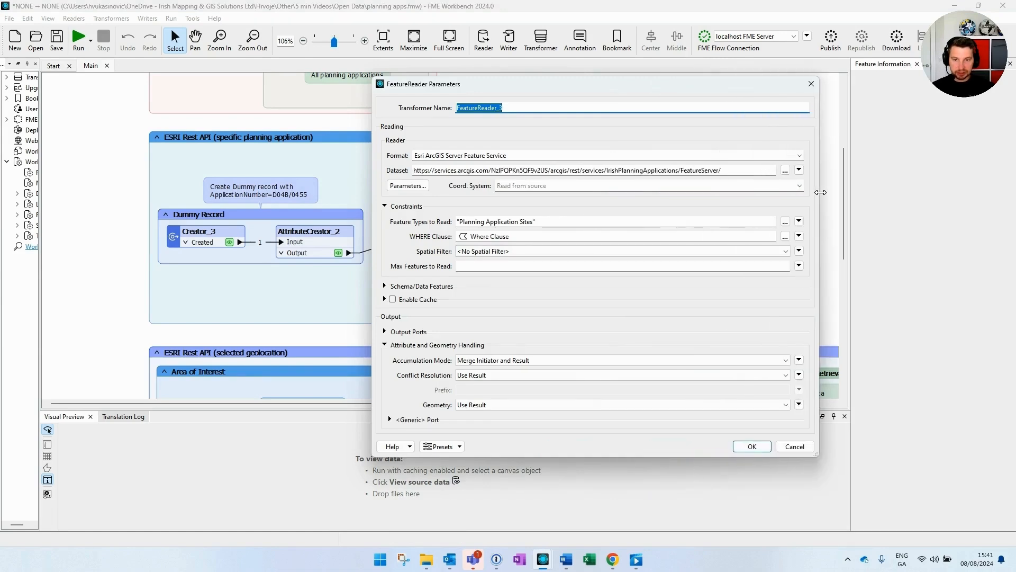
drag(630, 86, 550, 93)
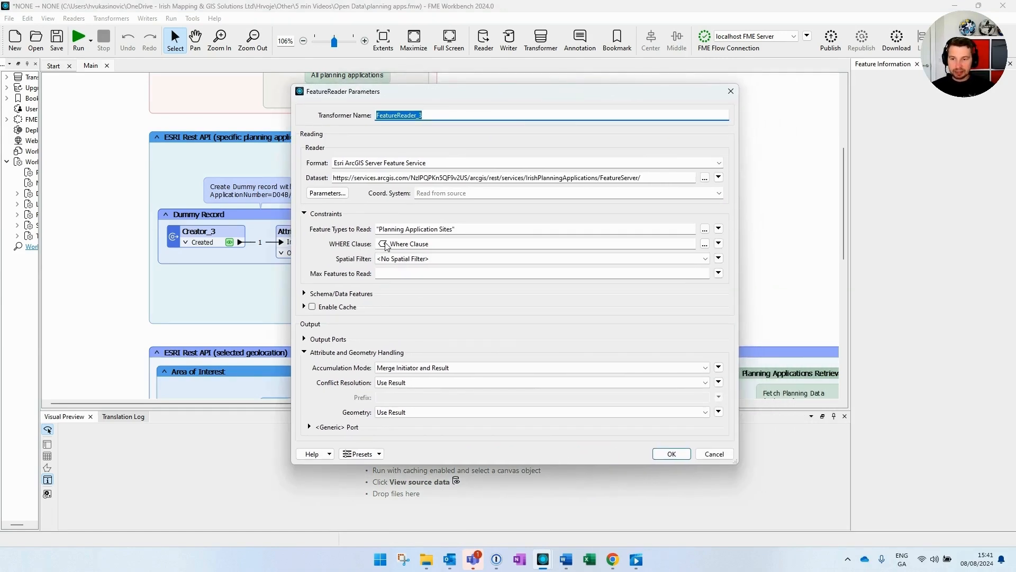
click(444, 245)
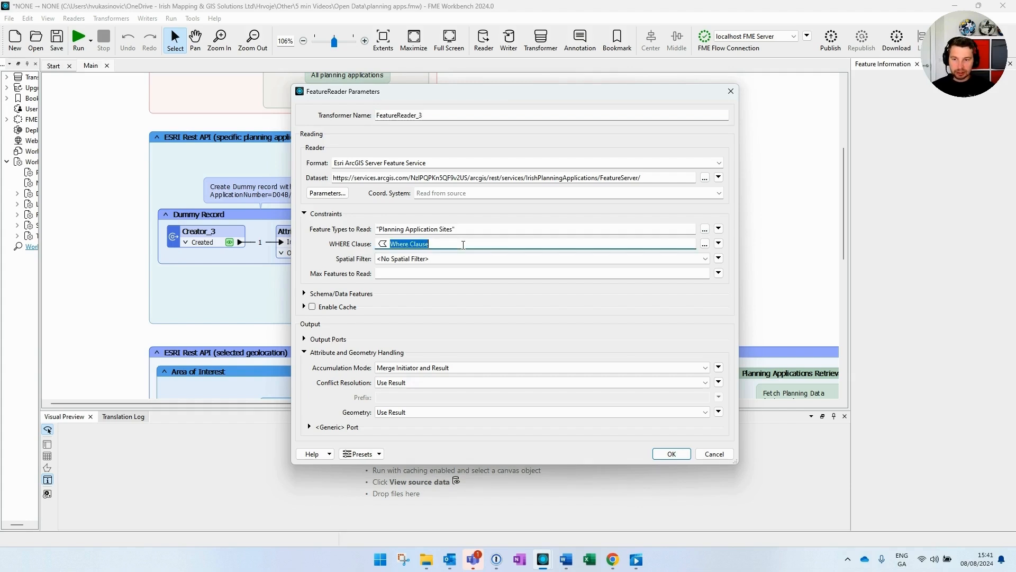
click(411, 245)
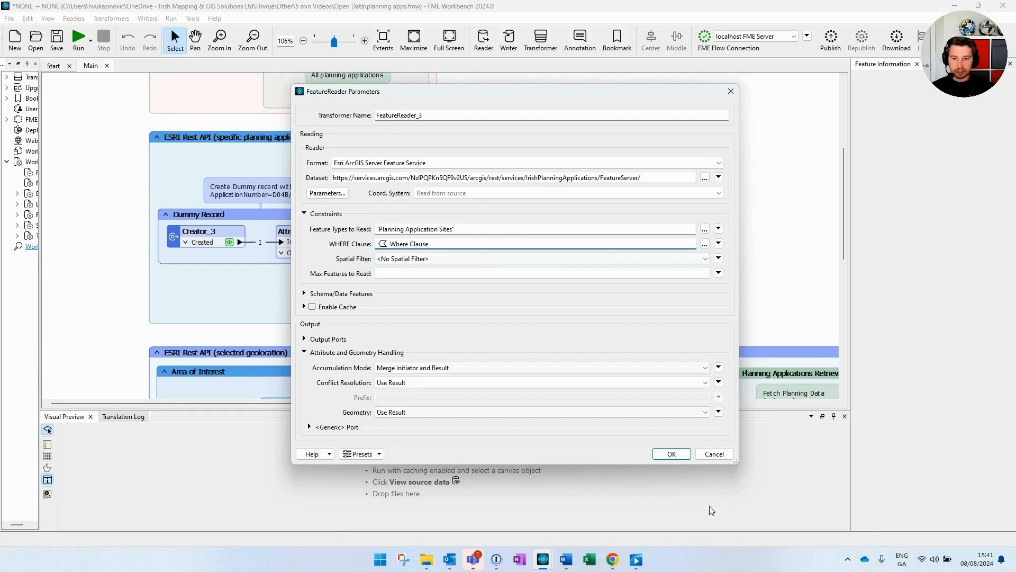
click(670, 455)
Step: Run to FeatureReader_3 and view the D04B/0455 site polygon on the basemap
click(579, 183)
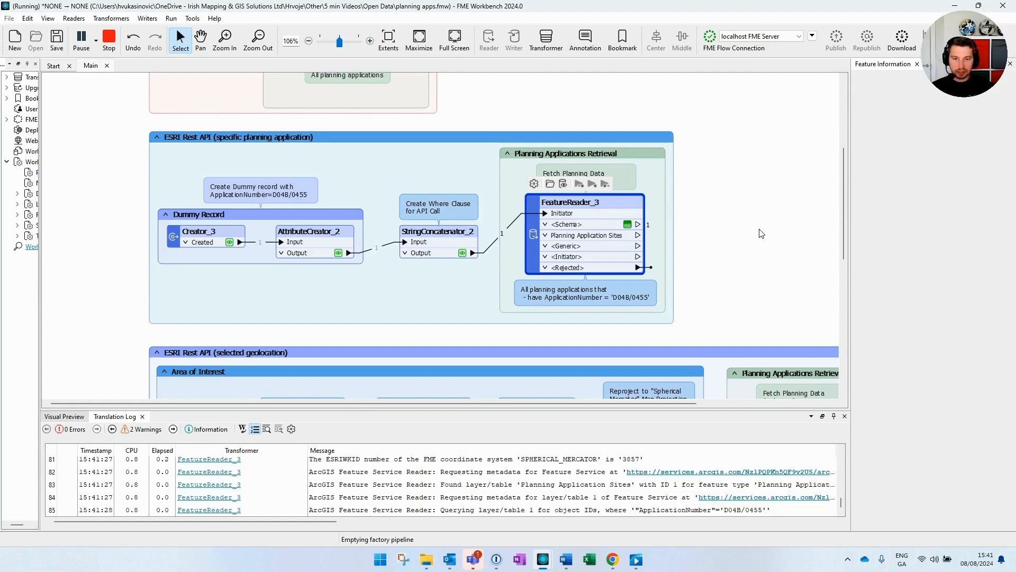
click(662, 248)
click(627, 235)
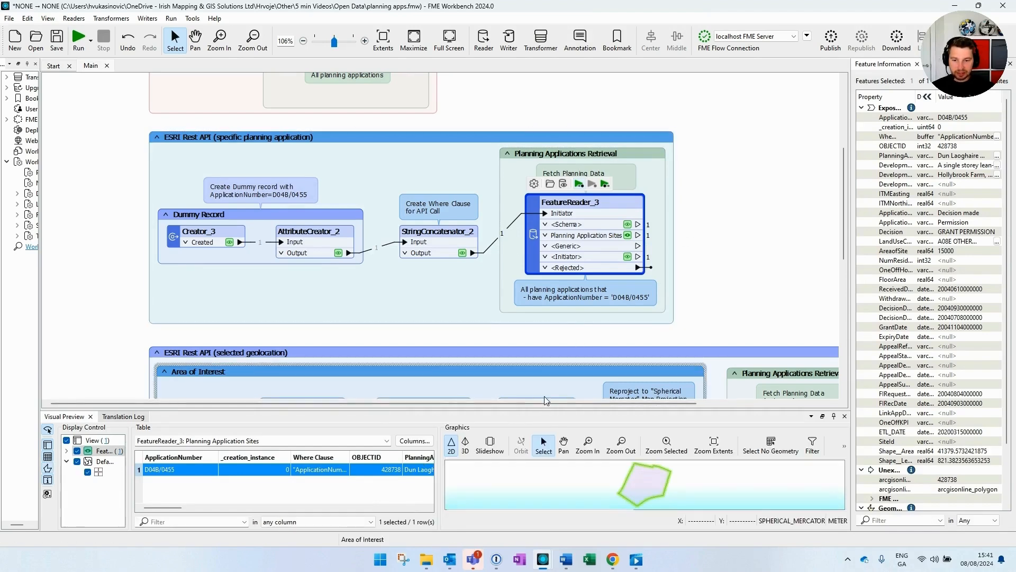
drag(546, 410, 555, 353)
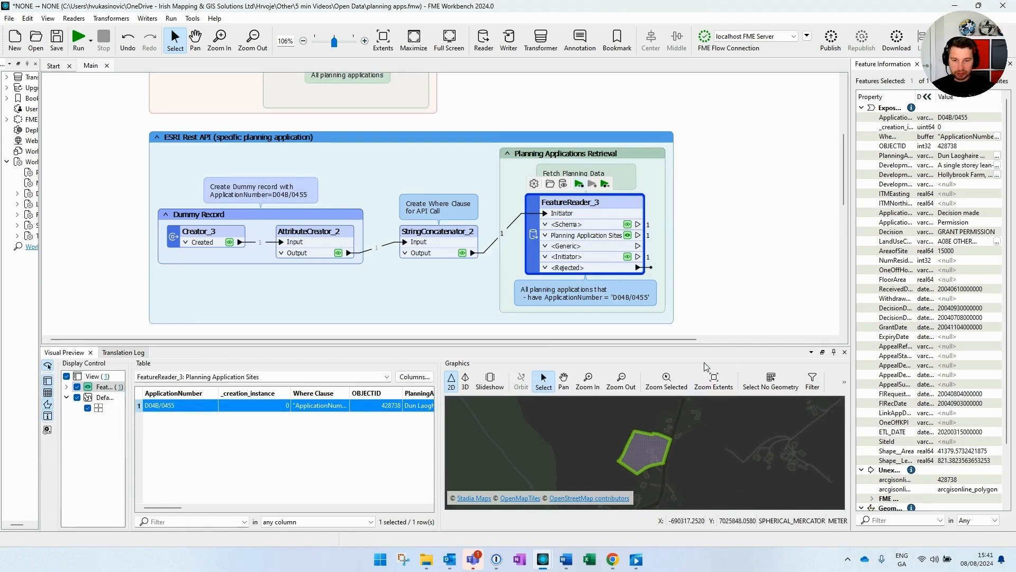
Step: Scroll to the selected-geolocation section and review the ITM point and 2km Bufferer
scroll(729, 306, down, 3)
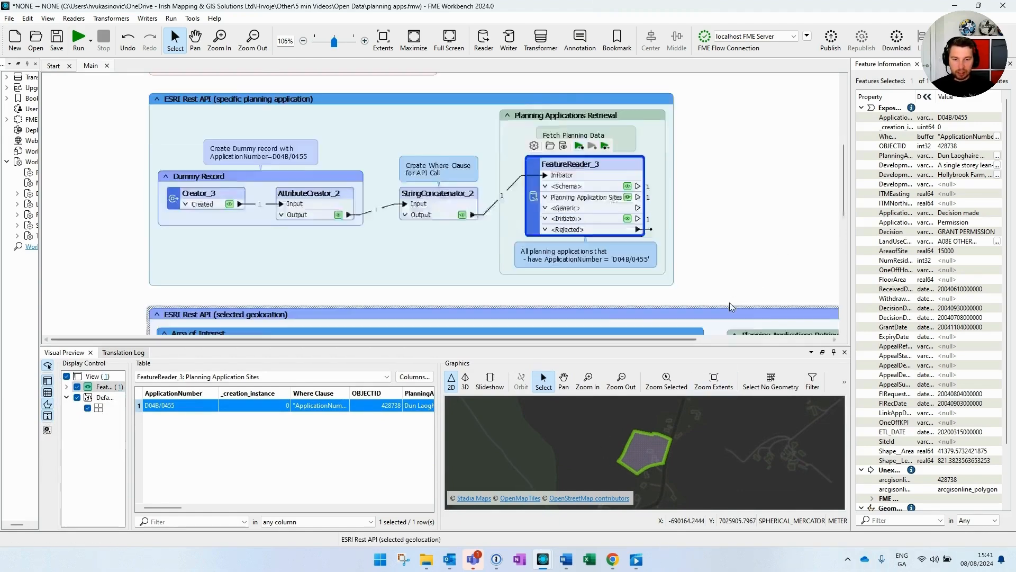
scroll(710, 261, down, 2)
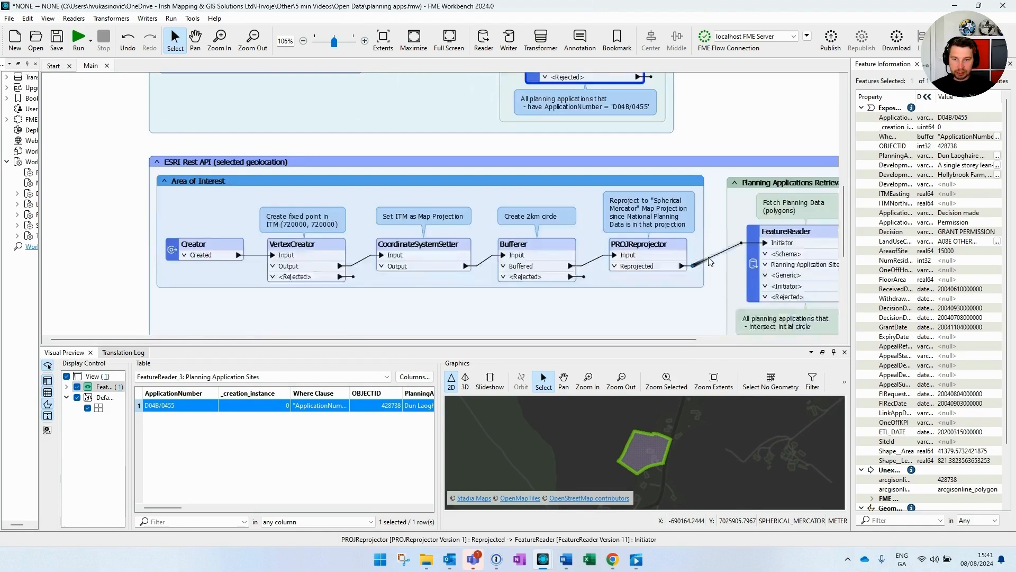
scroll(710, 261, down, 1)
drag(585, 339, 644, 342)
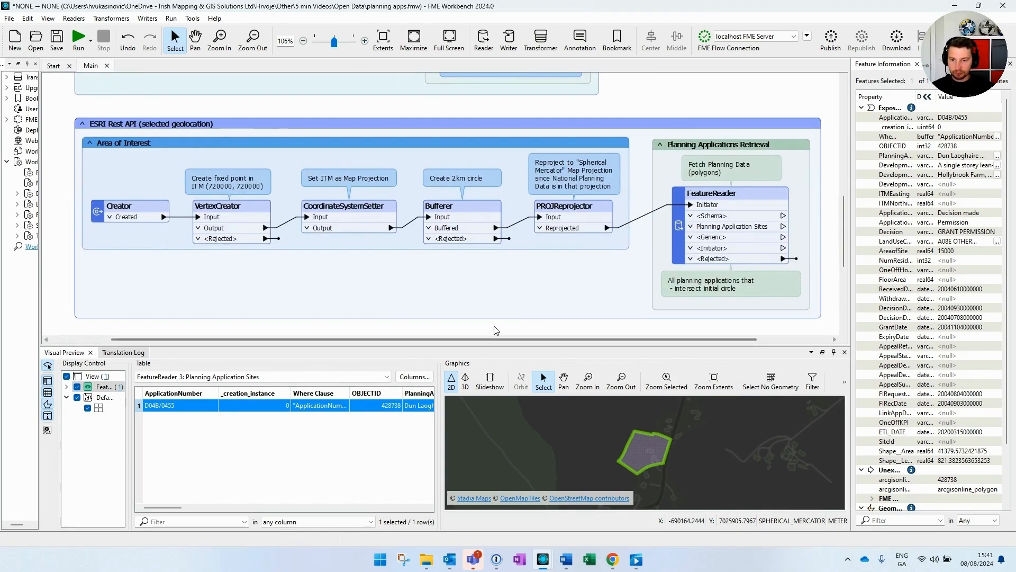
drag(491, 347, 488, 385)
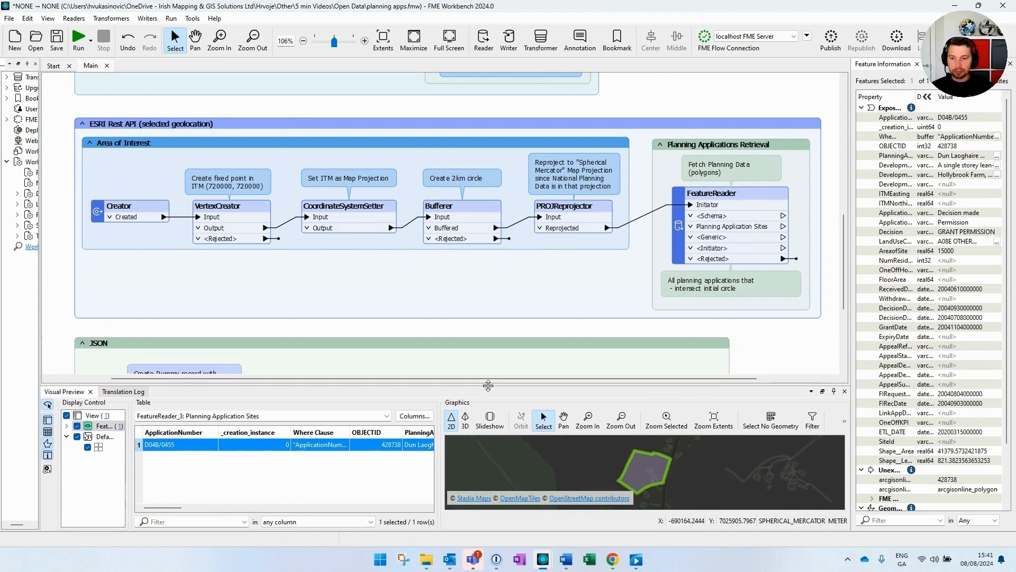
click(62, 122)
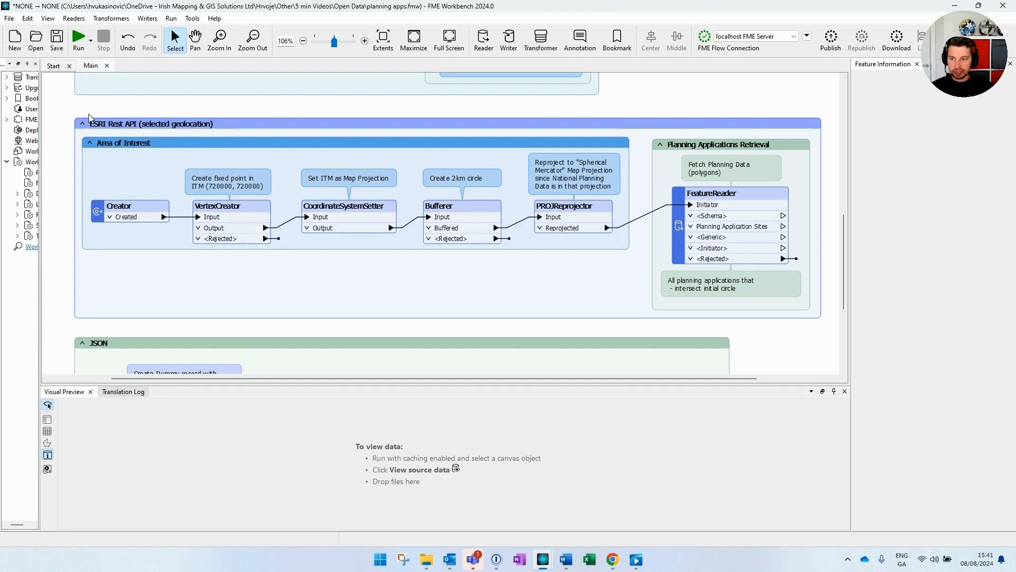
click(235, 212)
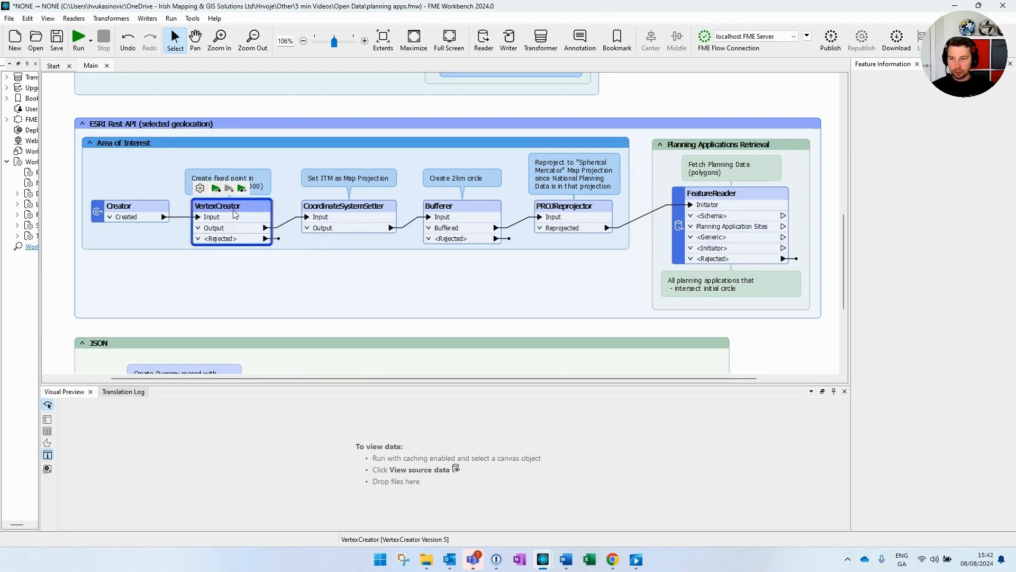
click(463, 214)
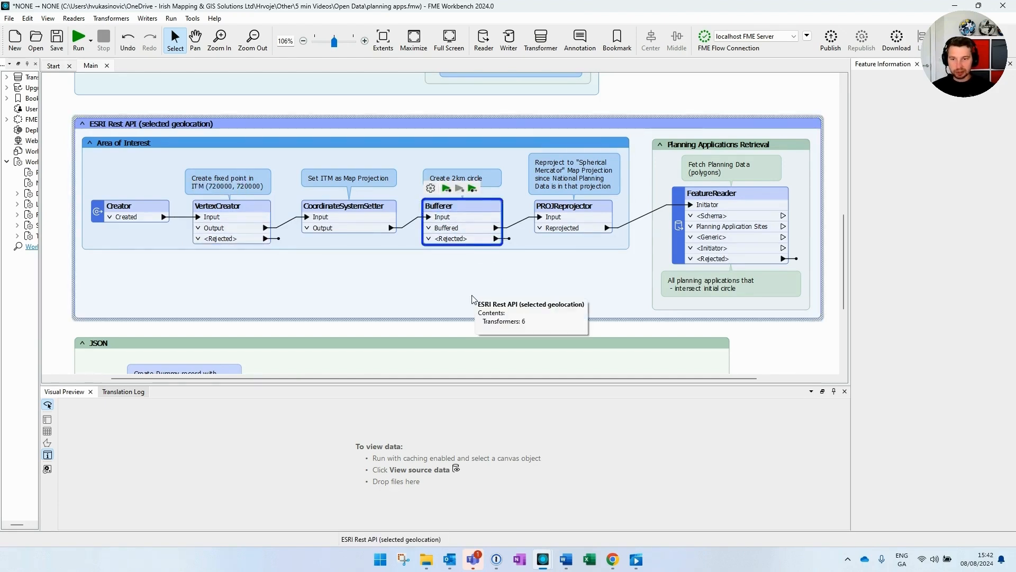
click(473, 300)
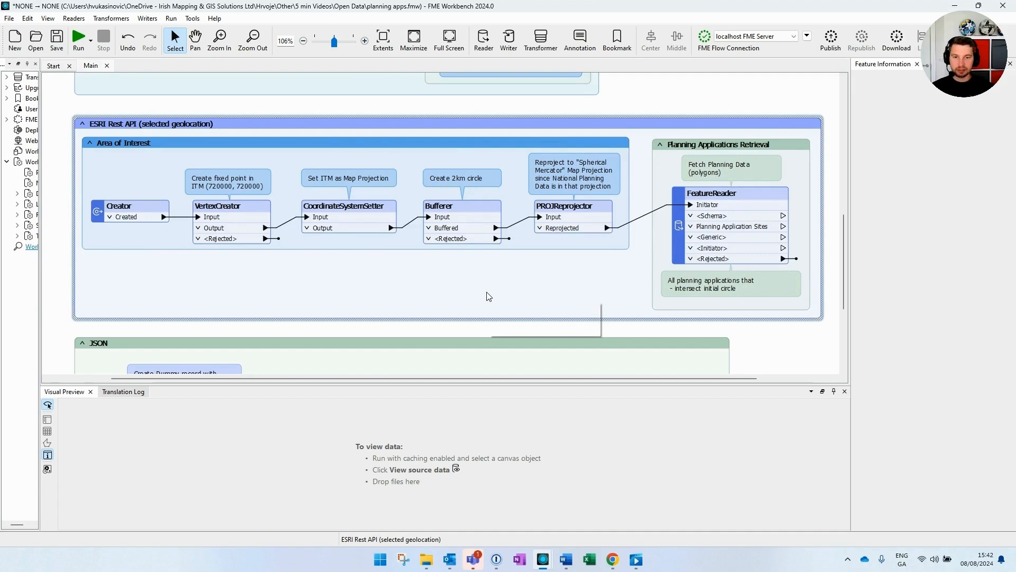
mouse_move(727, 198)
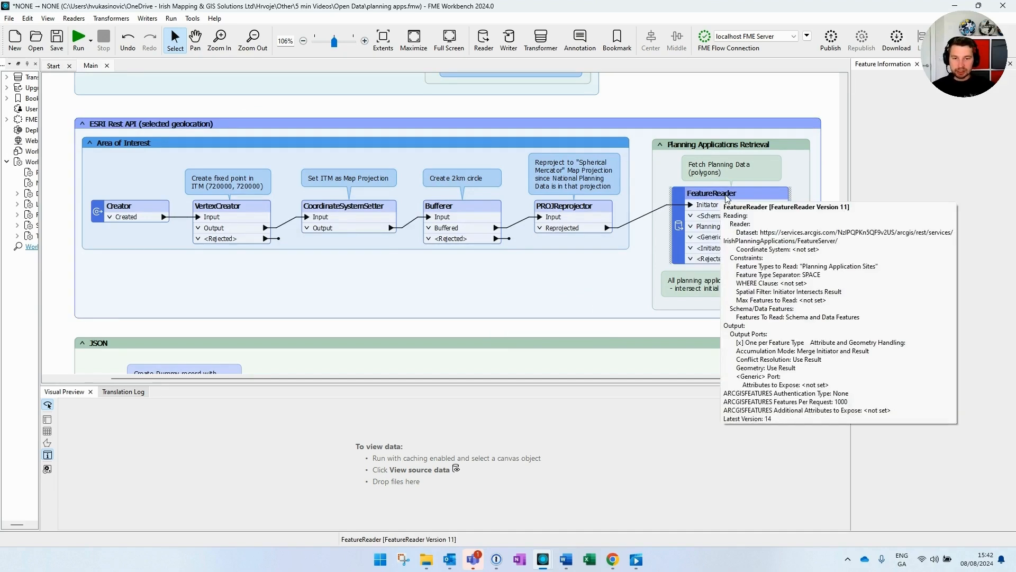
Step: Check the geolocation FeatureReader's Initiator Intersects Result spatial filter, then run up to it
click(731, 204)
double_click(731, 204)
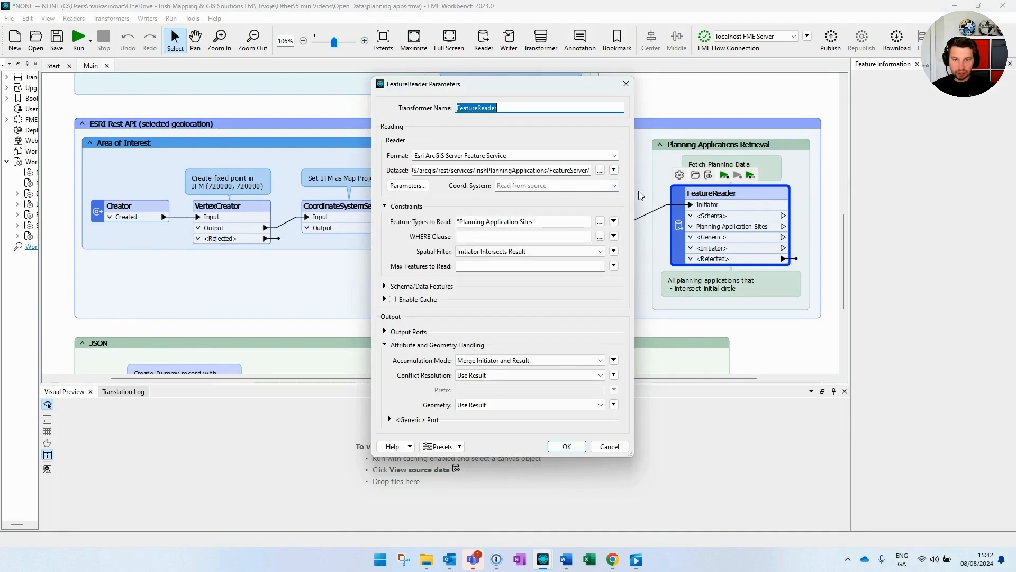
drag(637, 190, 799, 191)
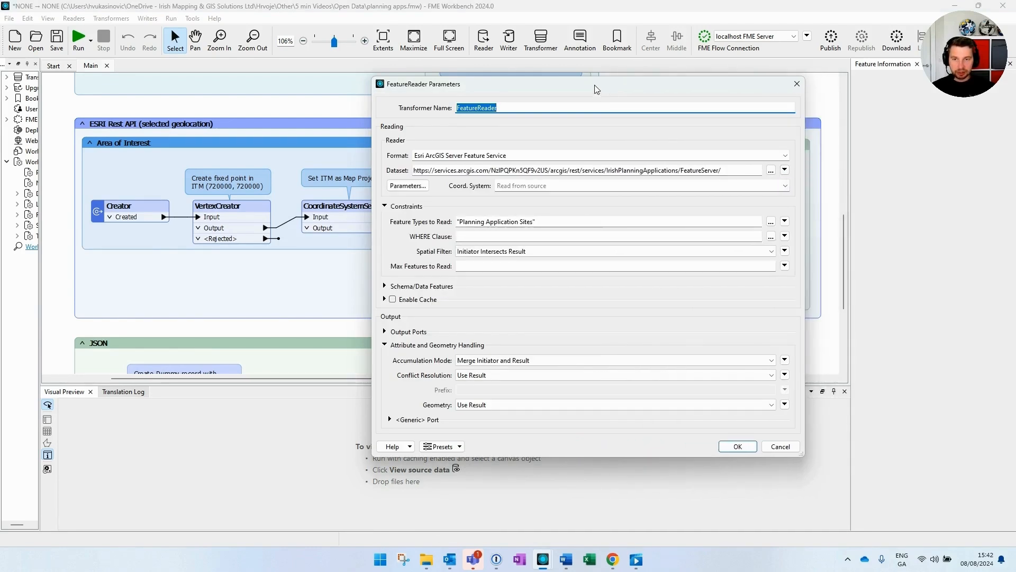
drag(594, 84, 524, 95)
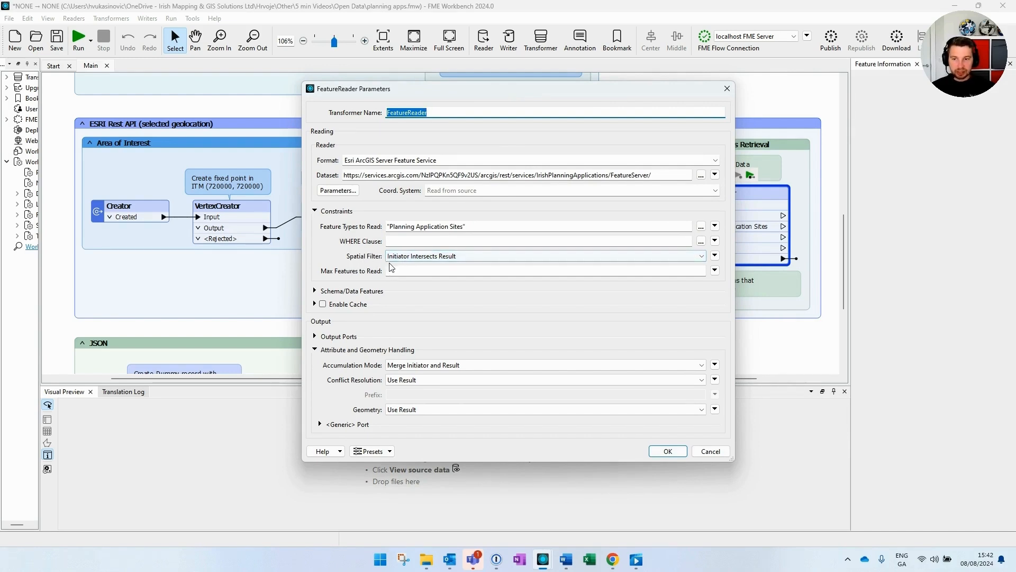
click(476, 258)
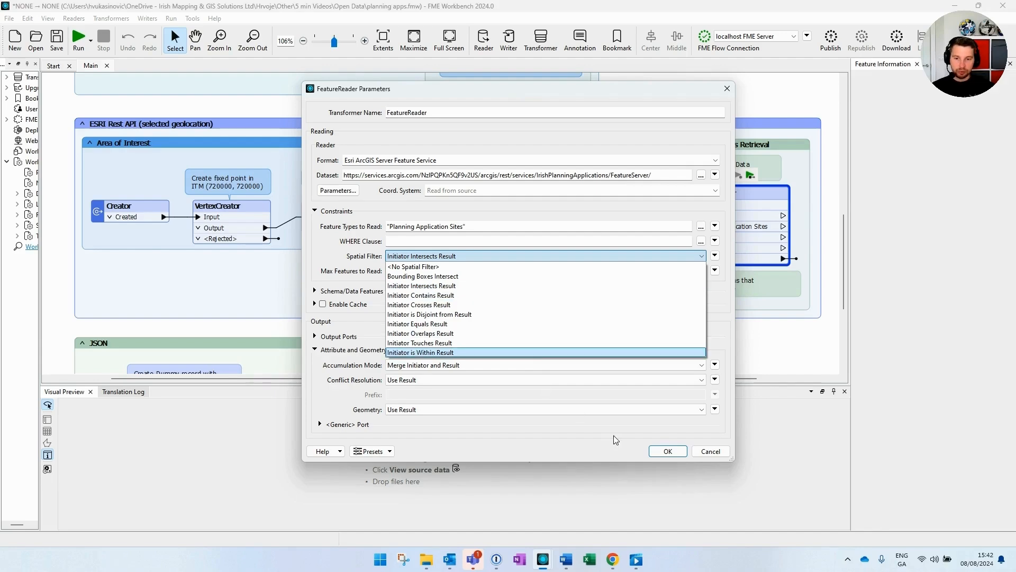
click(668, 453)
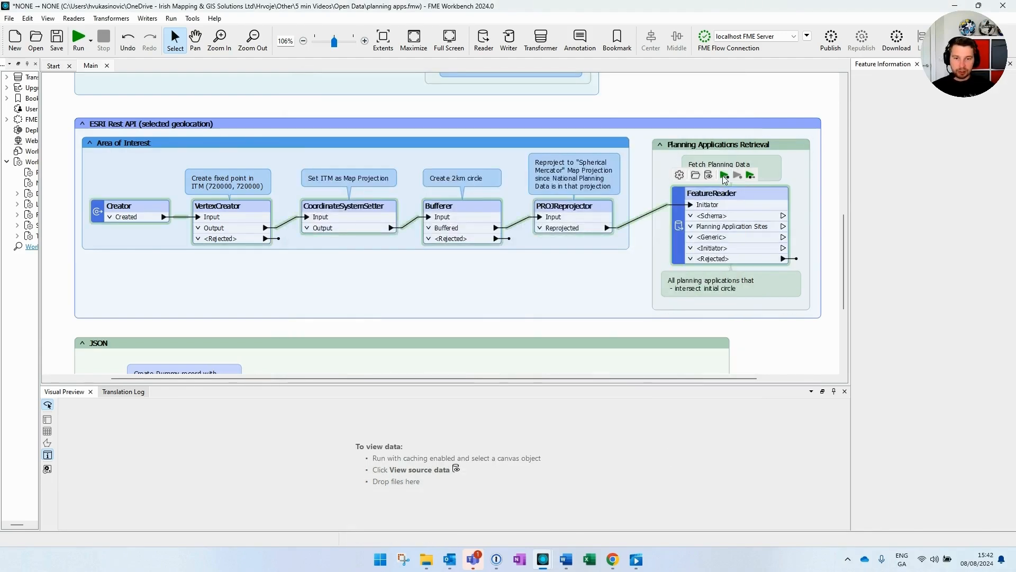
click(725, 175)
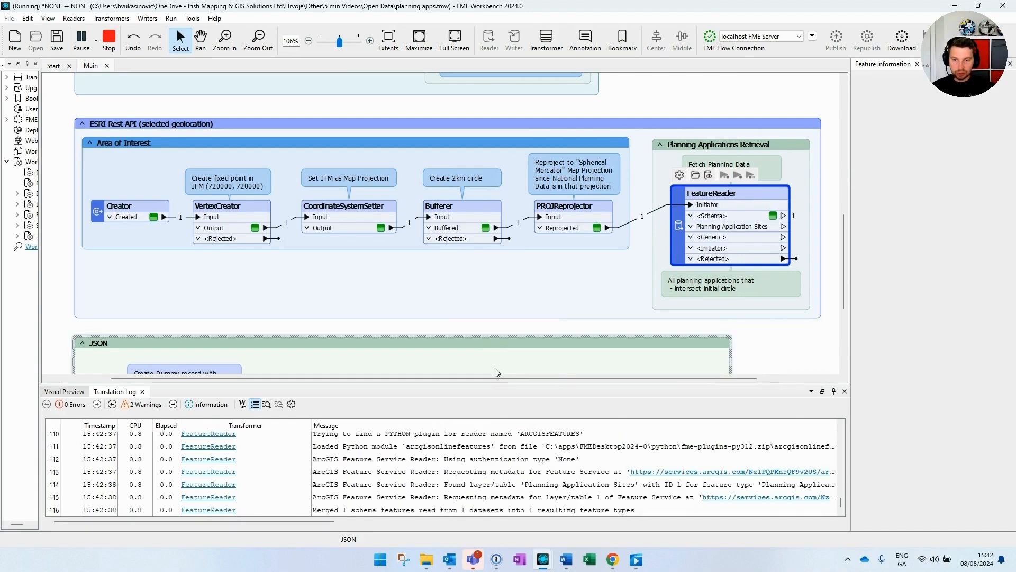
Step: Preview the 271 planning sites alongside the reprojected 2km circle, centring the map
drag(492, 379, 553, 380)
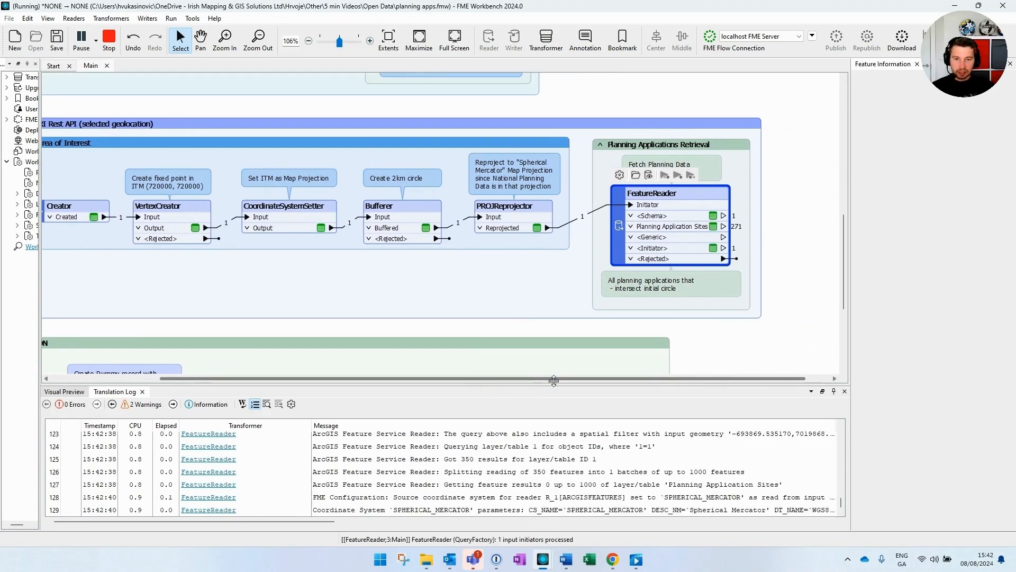
click(714, 228)
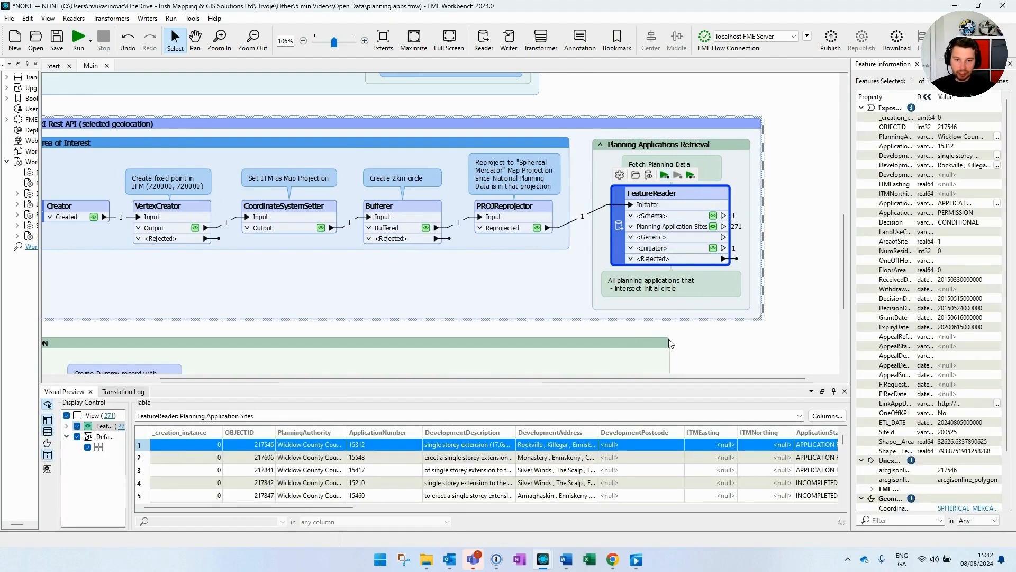
click(537, 228)
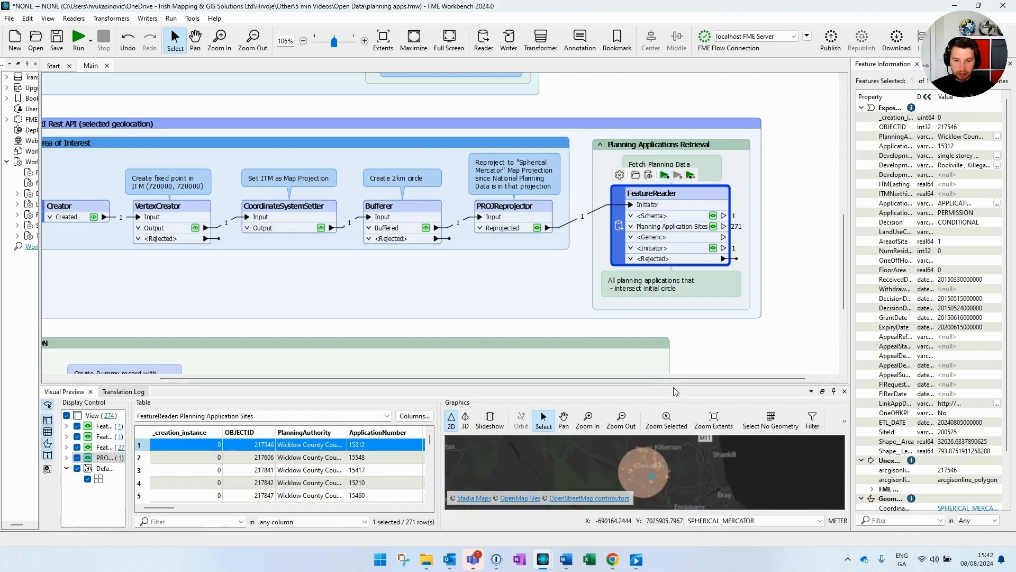
drag(674, 386, 672, 295)
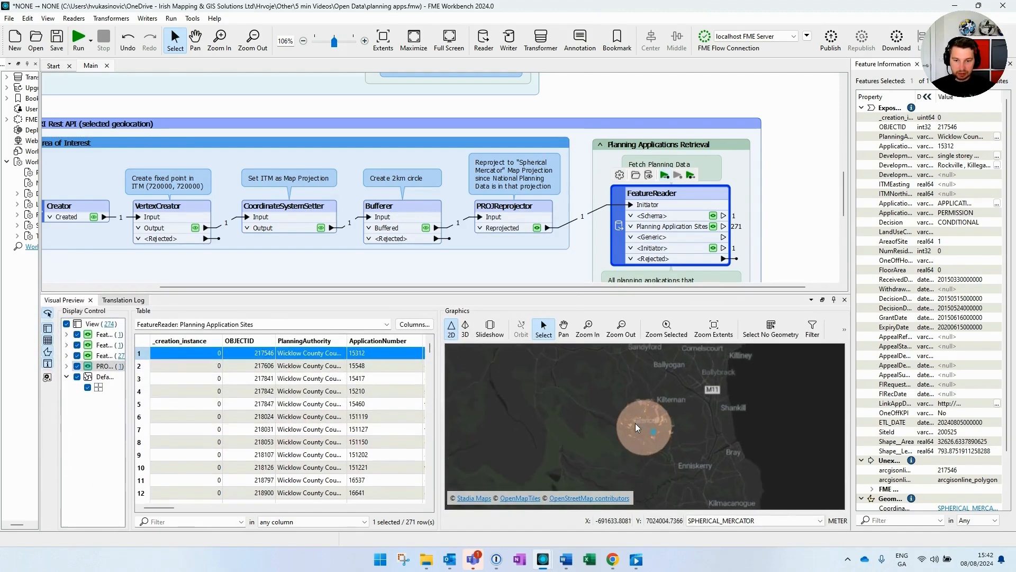
scroll(655, 397, up, 1)
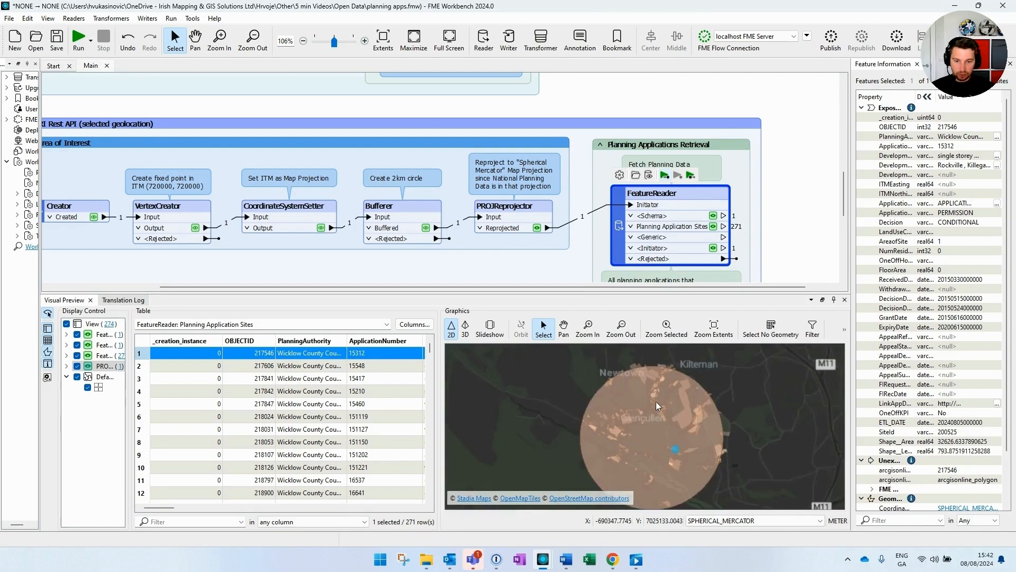
drag(659, 418, 683, 401)
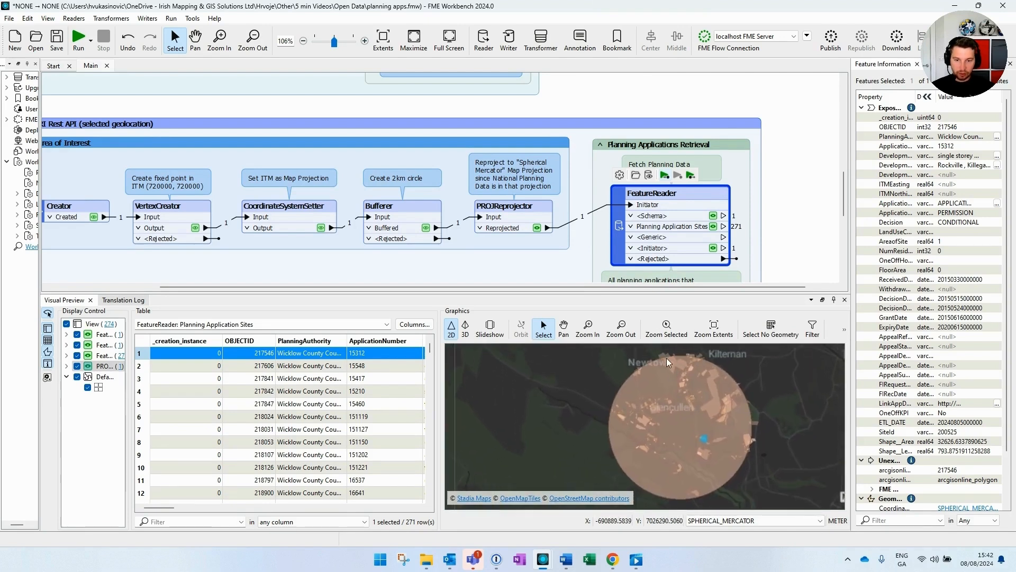